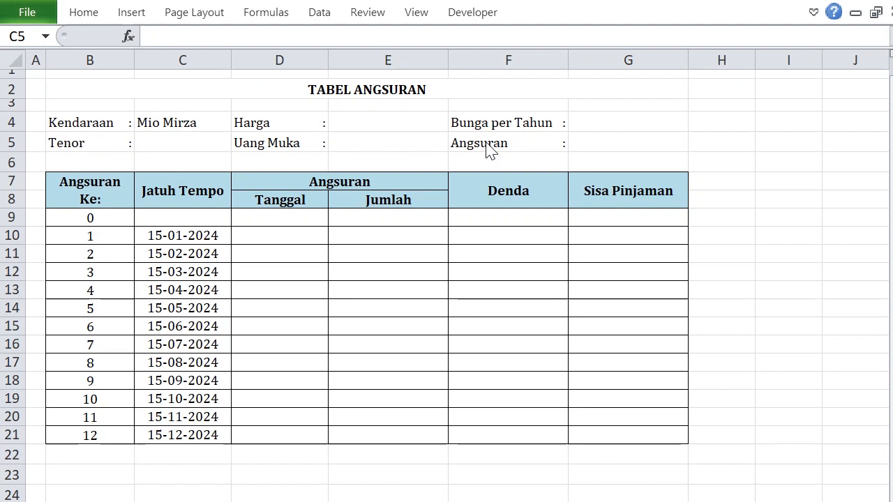
Step: Enter 1 as the Tenor value in cell C5
click(198, 144)
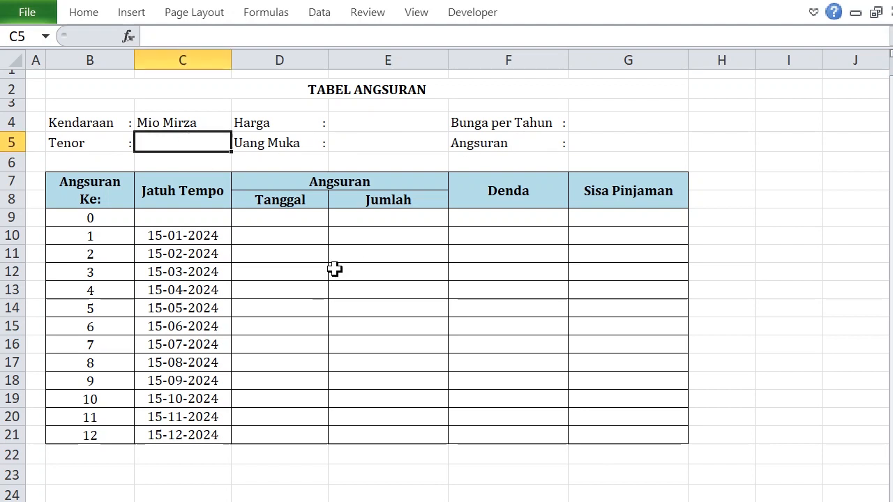
text(1)
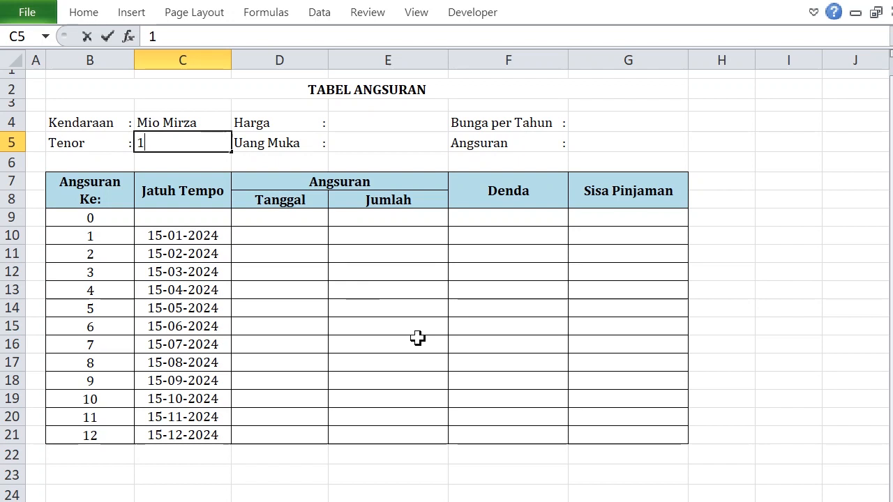
key(Return)
Step: Apply the custom number format 0 "Tahun" to the Tenor value in C5
click(197, 145)
right_click(209, 146)
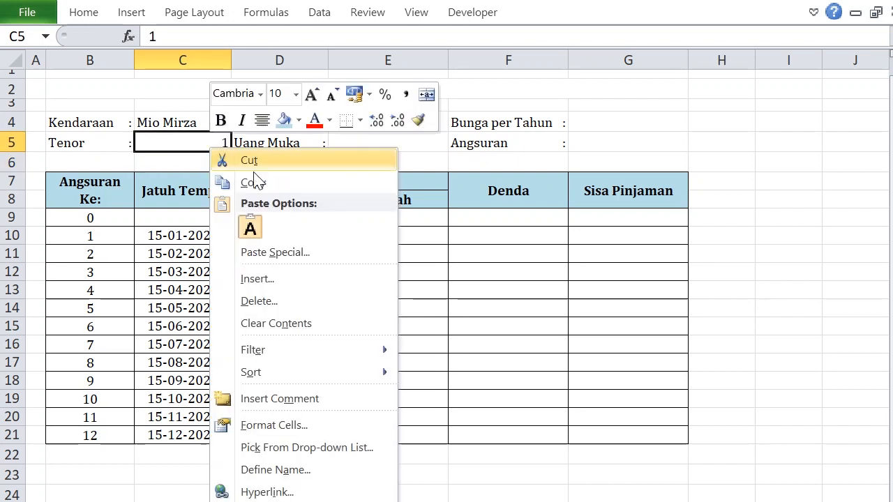
click(302, 427)
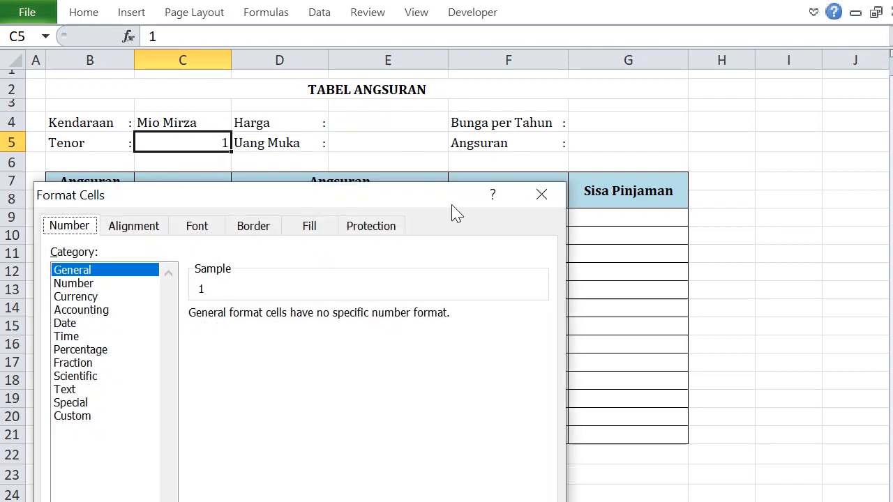
drag(339, 201, 433, 141)
click(174, 350)
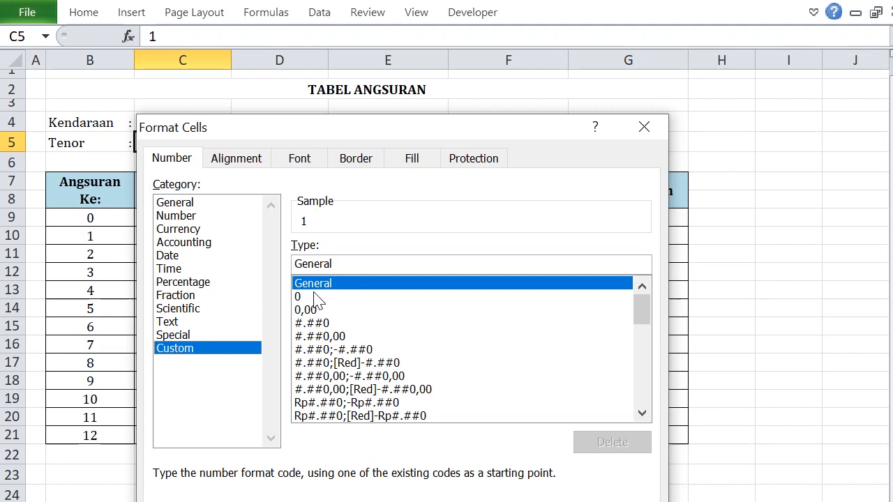
click(316, 298)
drag(309, 263, 289, 275)
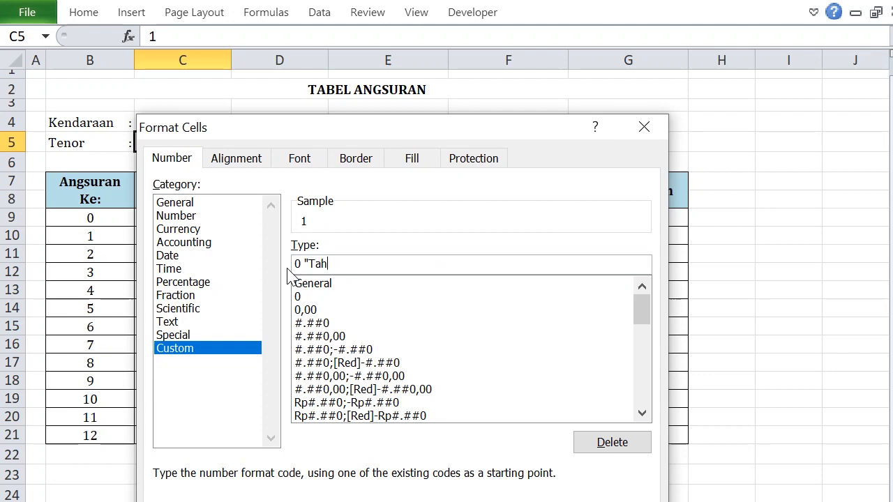
text("Tahun")
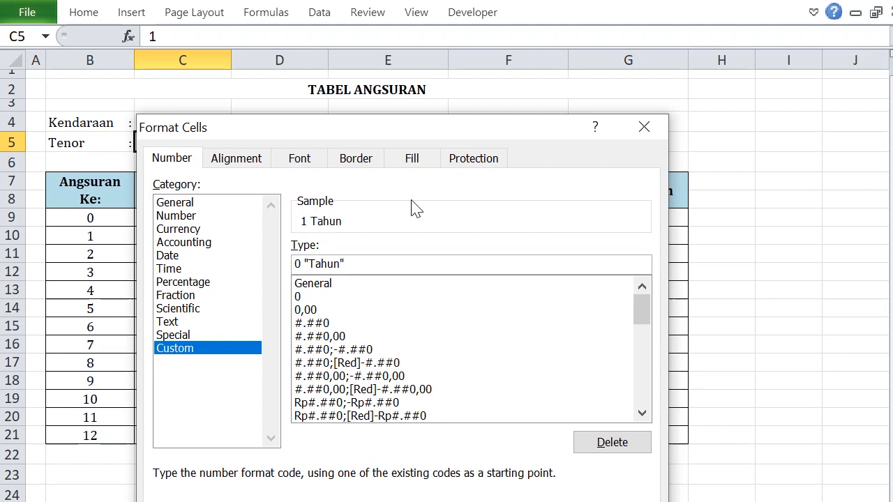
drag(409, 144, 364, 69)
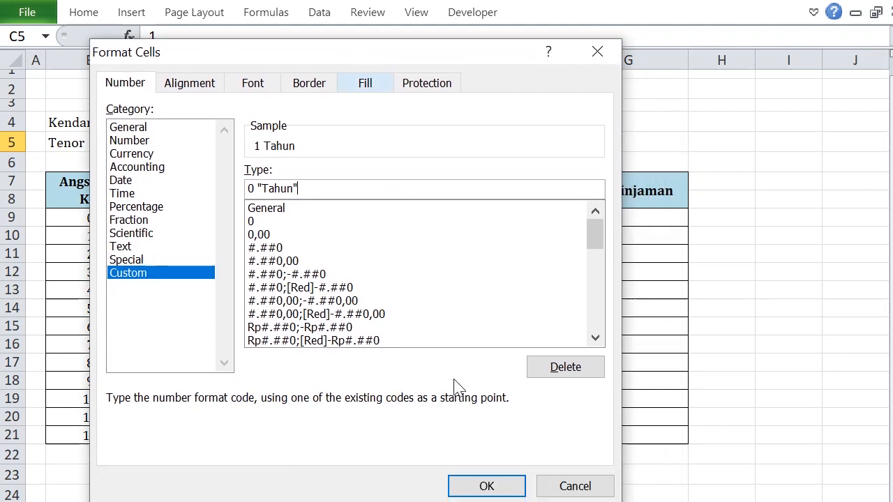
click(488, 484)
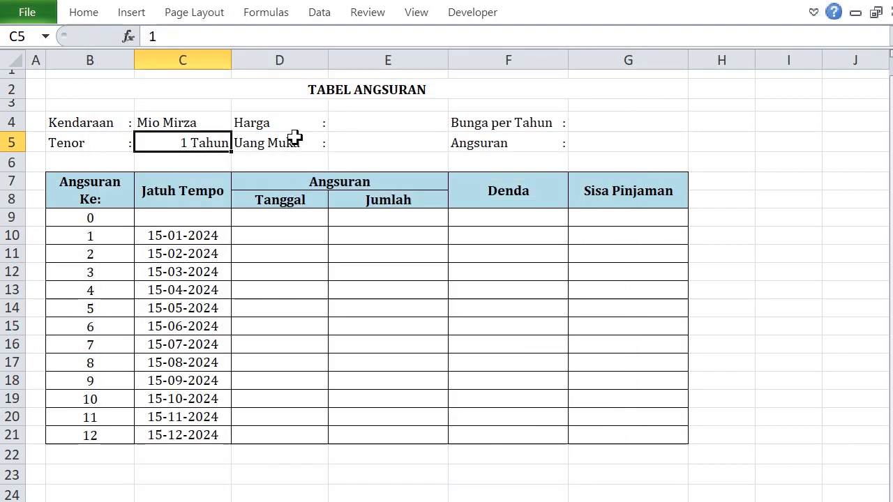
Step: Enter 20000000 as the vehicle price (Harga) in cell E4
click(373, 117)
text(20)
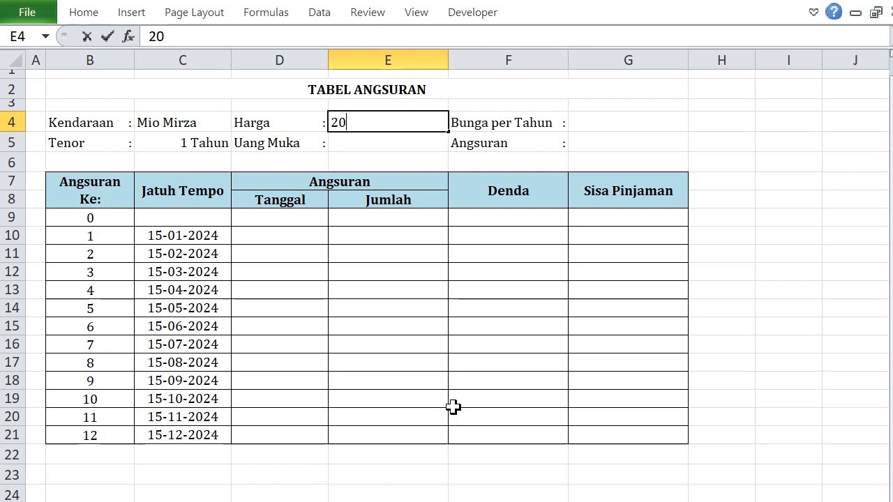
text(000000)
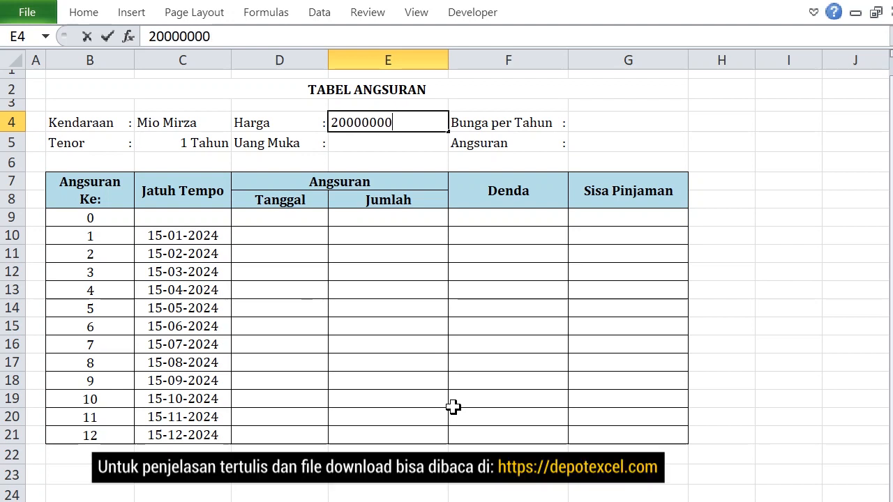
key(Return)
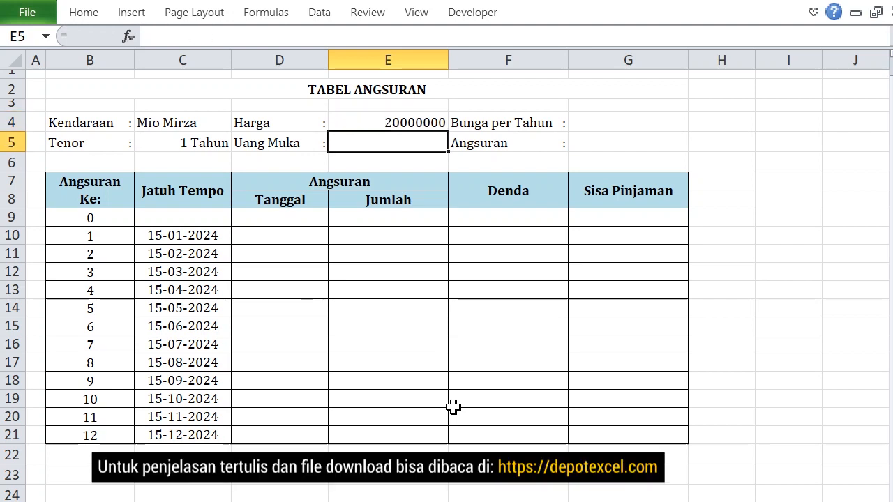
Step: Calculate the down payment (Uang Muka) in E5 with the formula =E4*20%
text(=)
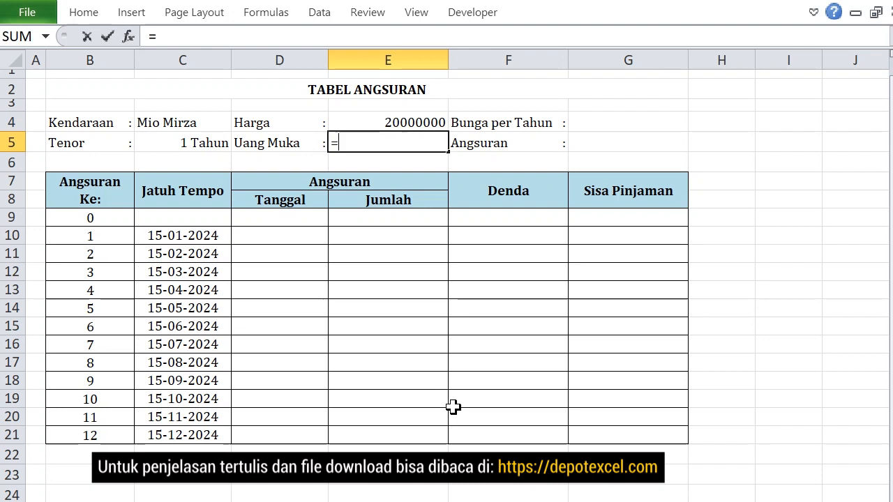
click(390, 123)
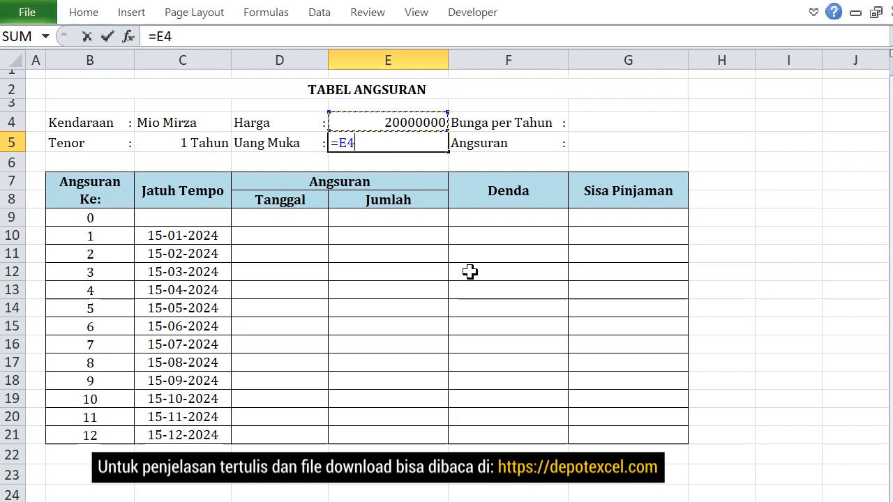
text(*)
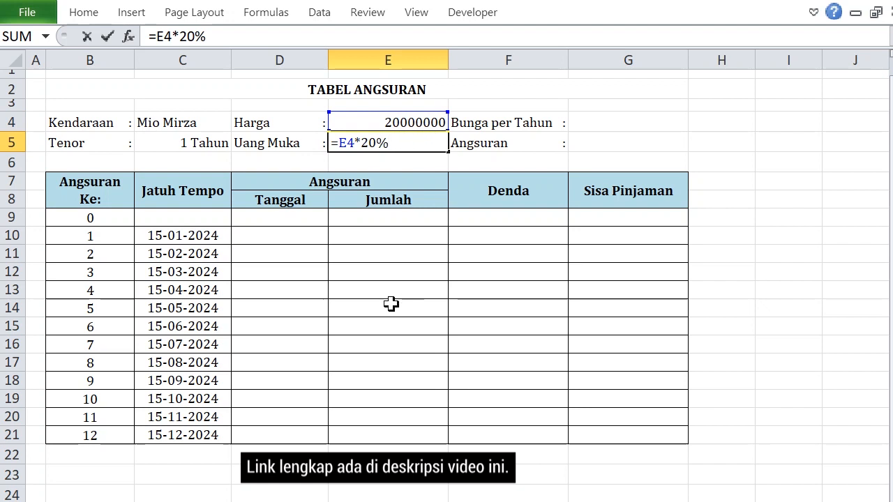
key(Return)
Step: Apply the Comma style to the price and down payment in E4:E5
drag(411, 122, 411, 139)
click(84, 14)
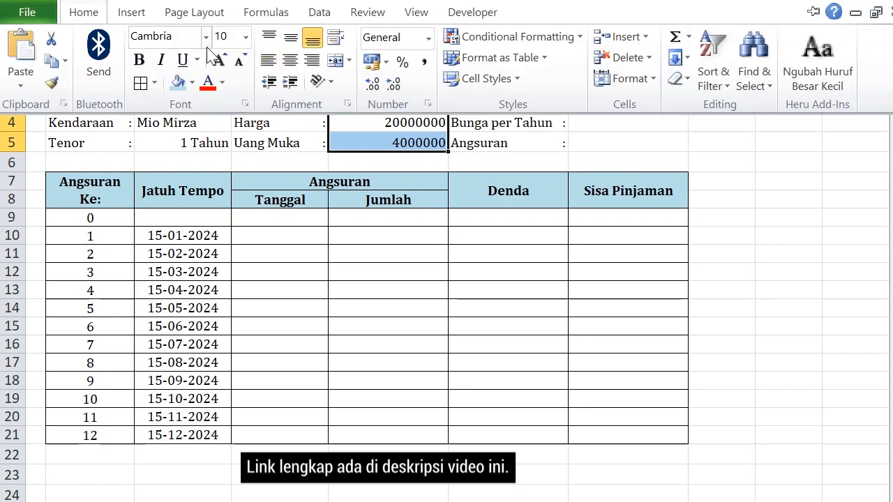
click(423, 61)
click(471, 228)
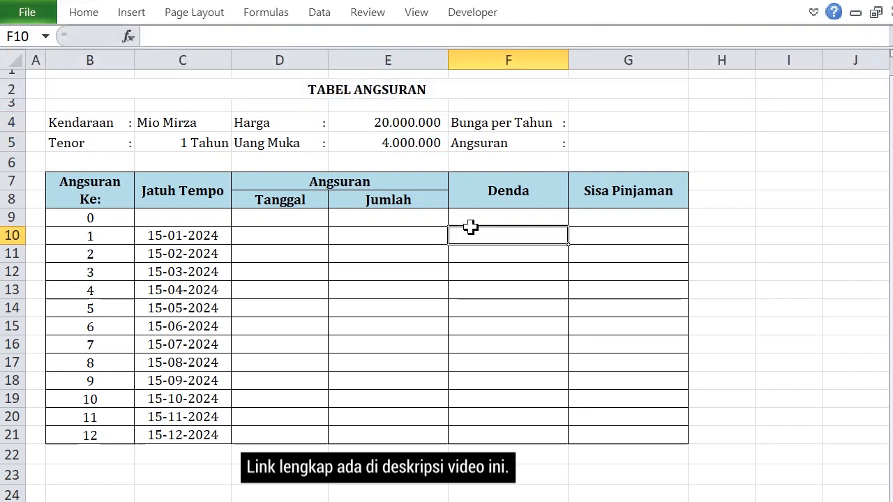
Step: Enter 7% as the yearly interest (Bunga per Tahun) in cell G4
click(622, 124)
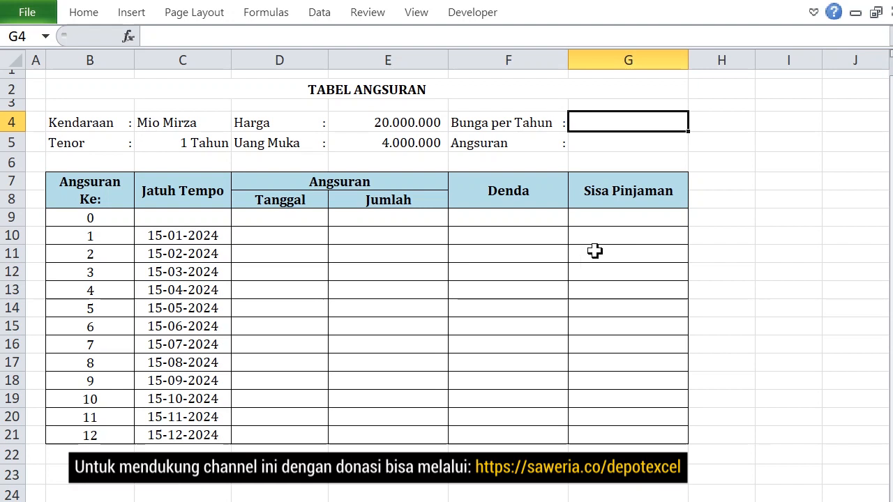
text(7)
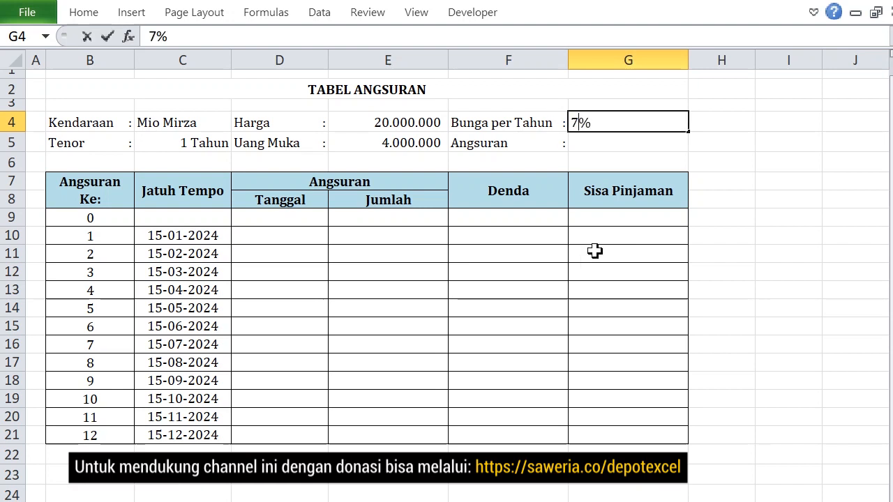
key(Return)
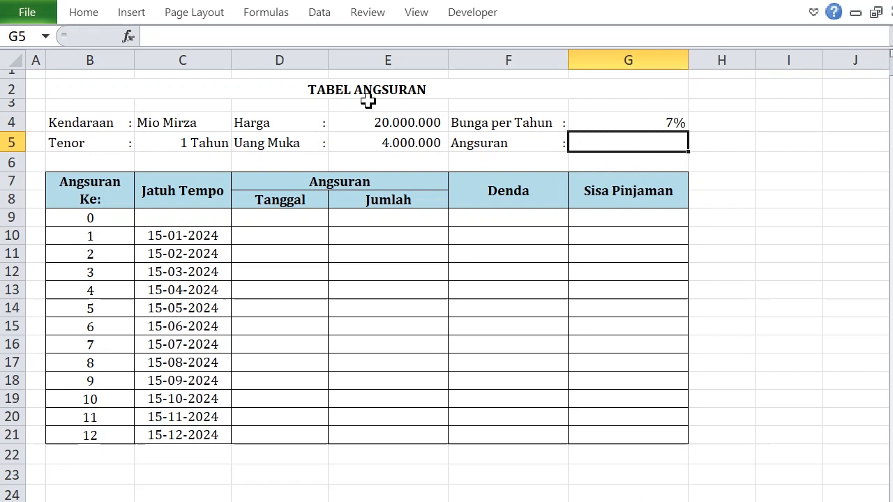
Step: Draft the Angsuran formula in G5 with placeholder words: =(plafond kredit+(plafond kredit*bunga per tahun*tenor))/(tenor*12)
click(219, 42)
text(=)
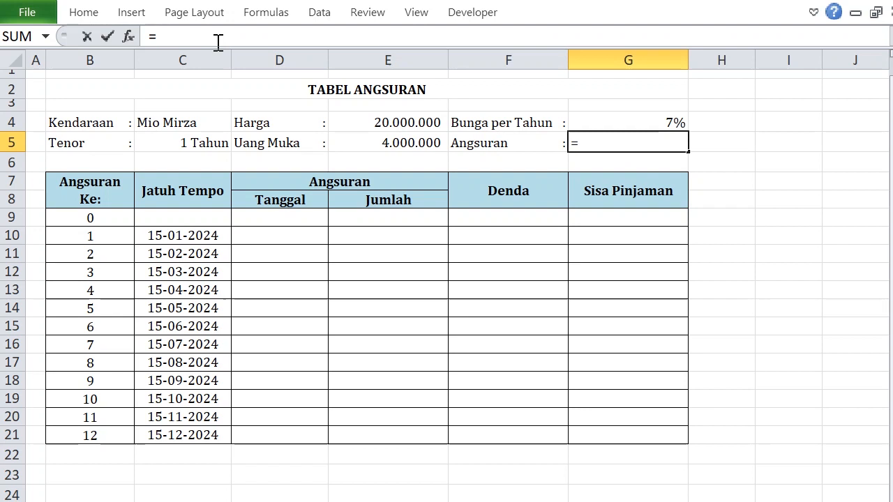
text((plafond kredit)
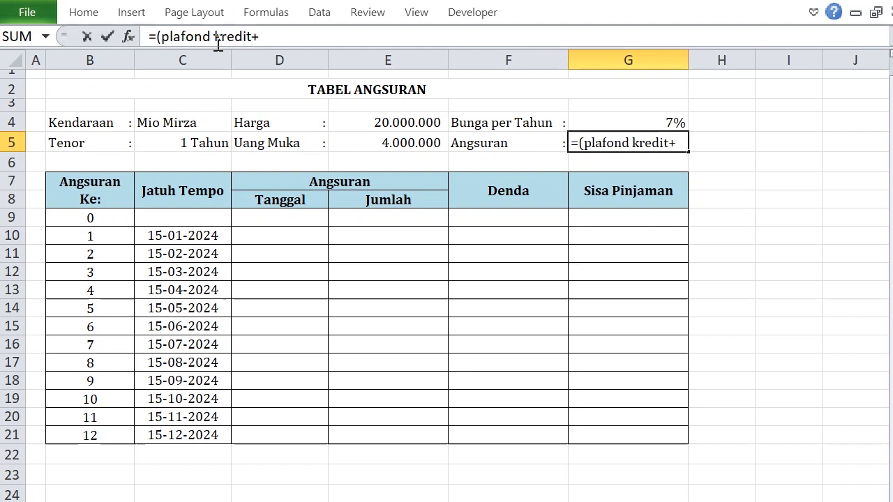
text(+(p)
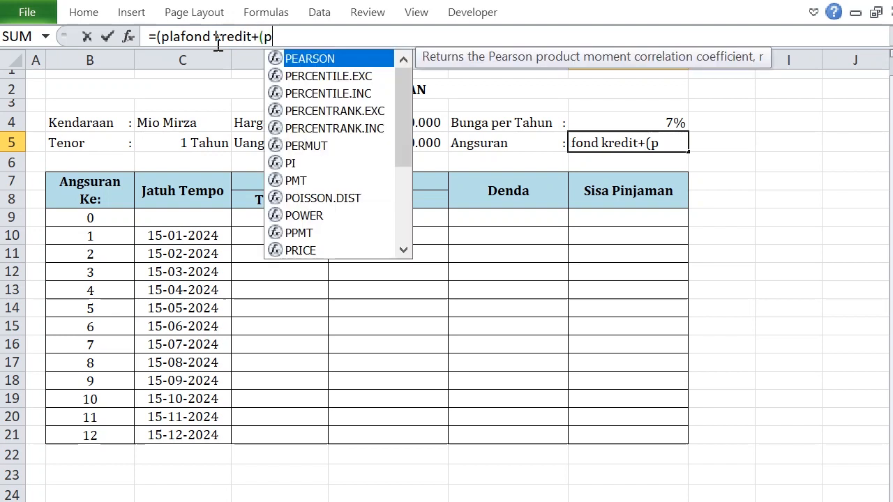
text(lafond kr)
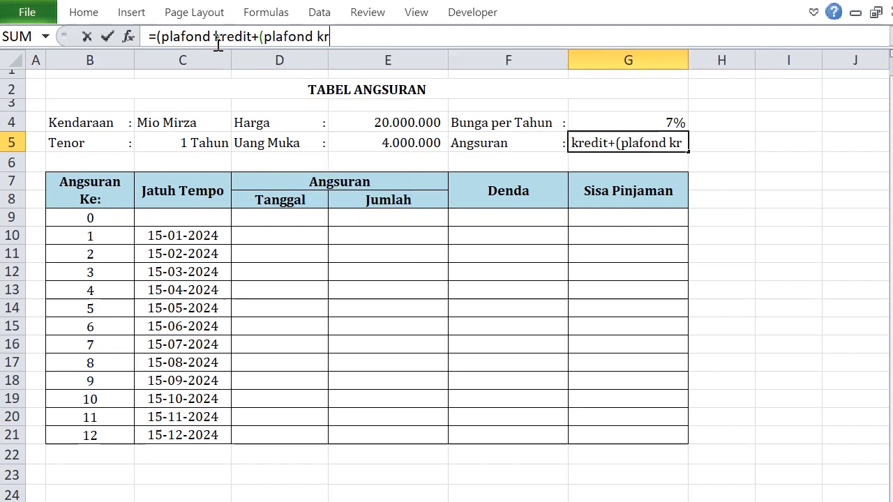
text(edit)
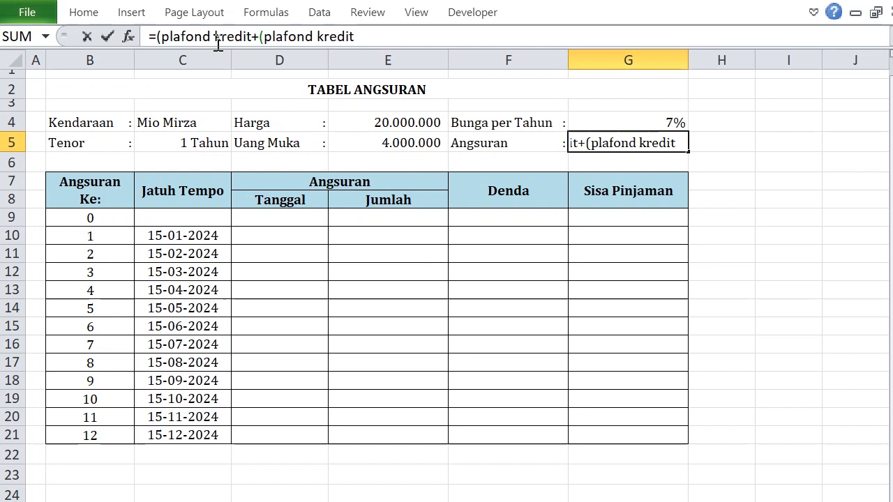
text(*bunga )
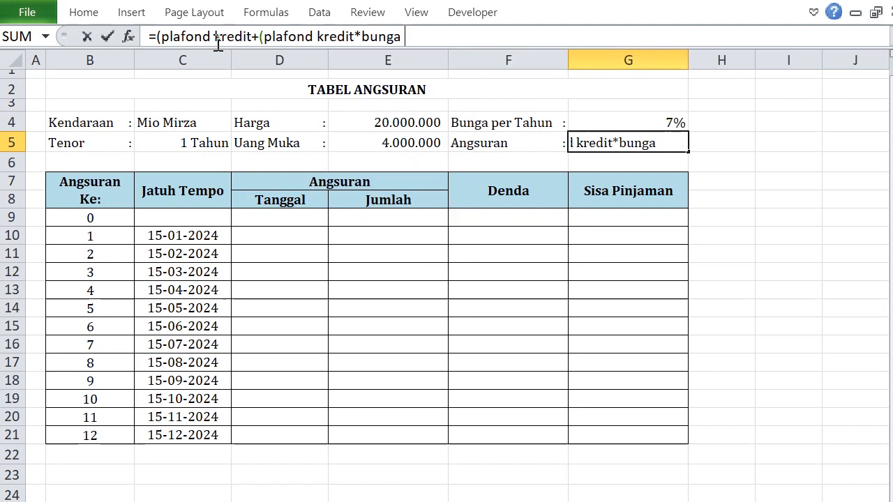
text(per tahun)
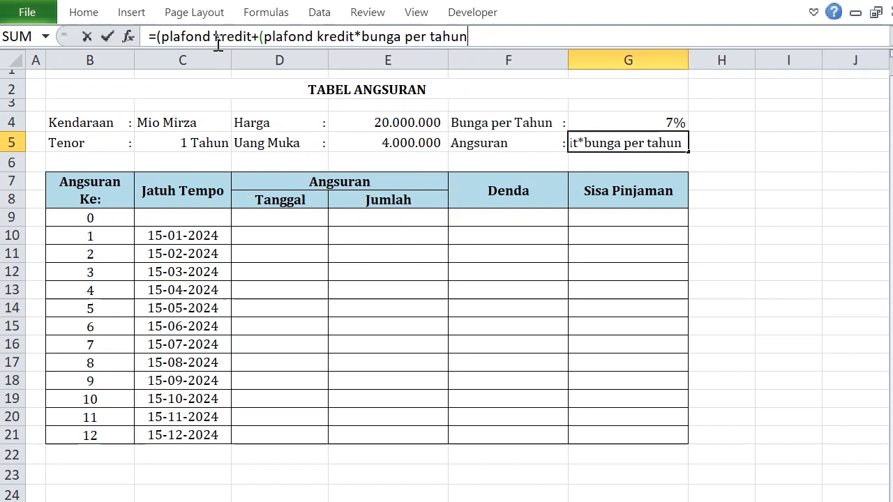
text(*teno)
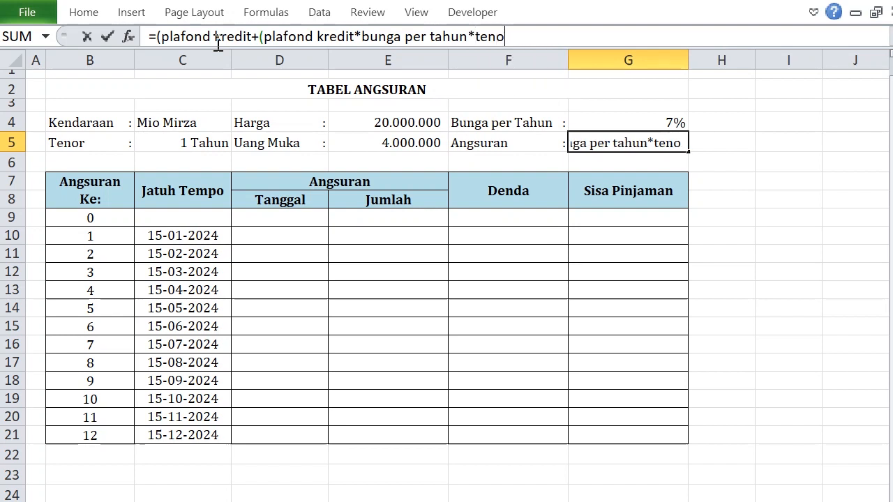
text(r)))
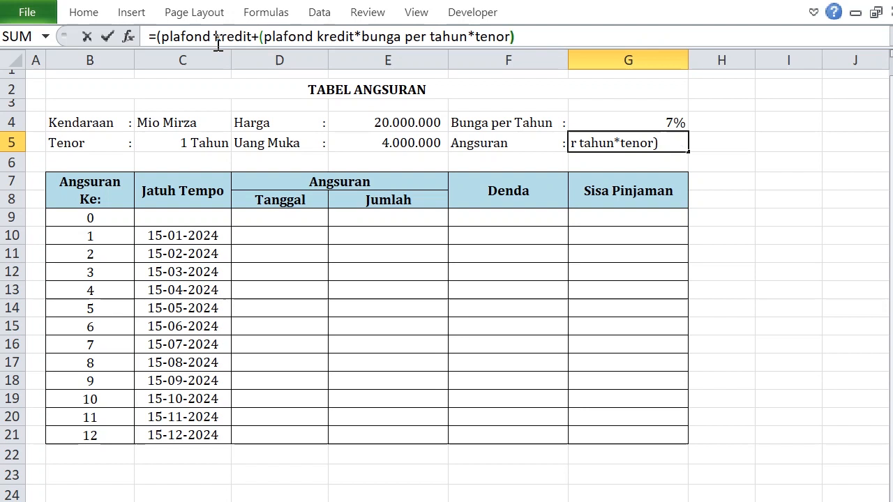
text(/(tenor)
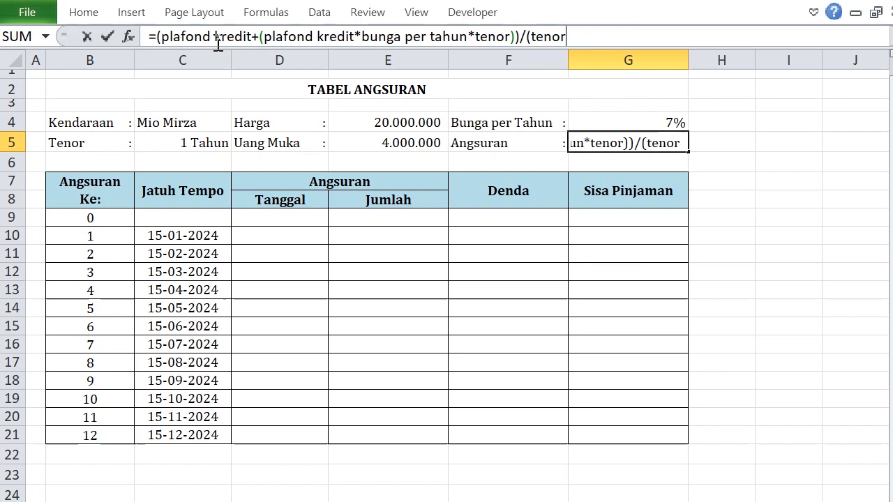
text( *12))
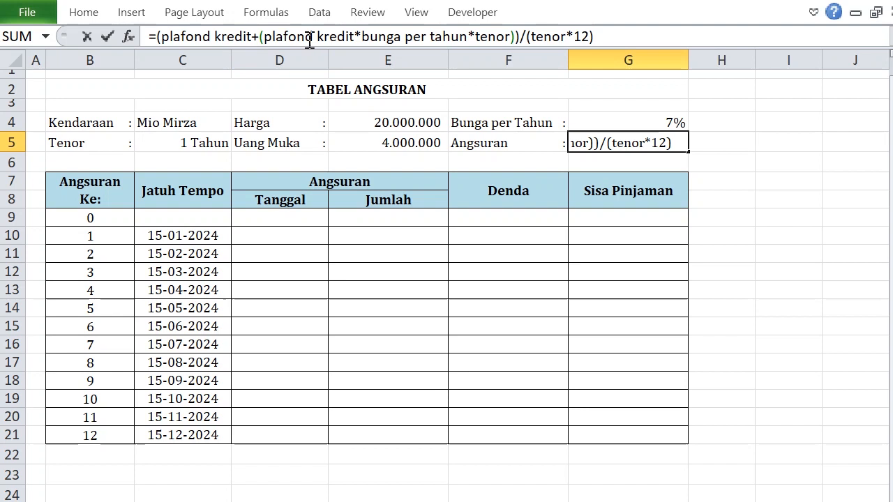
Step: Replace both "plafond kredit" placeholders in the Angsuran formula in G5 with (E4-E5)
drag(161, 36, 253, 38)
text(()
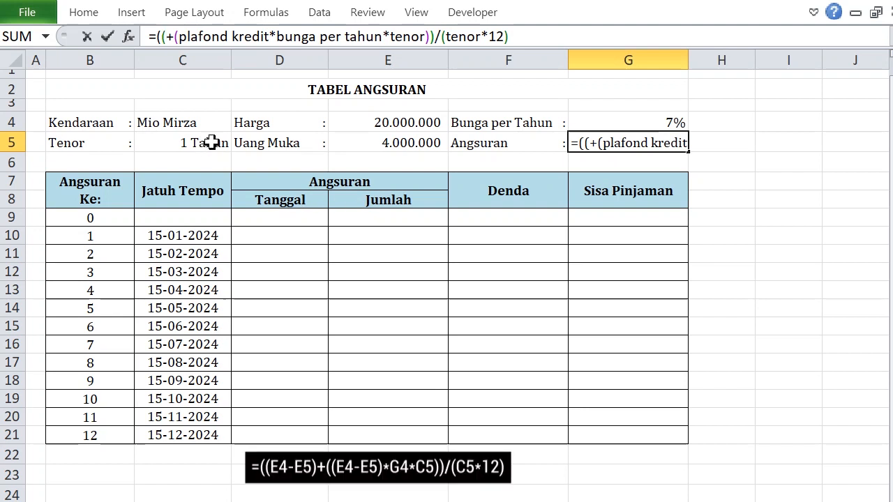
click(395, 124)
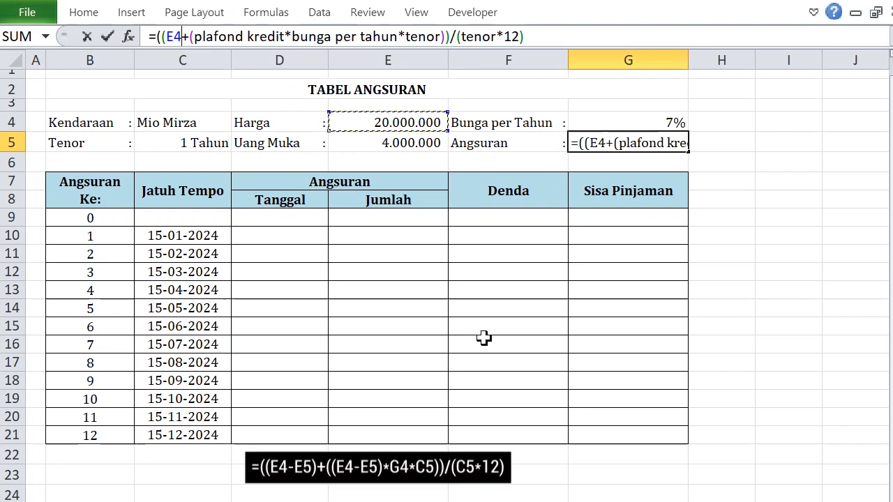
text(-)
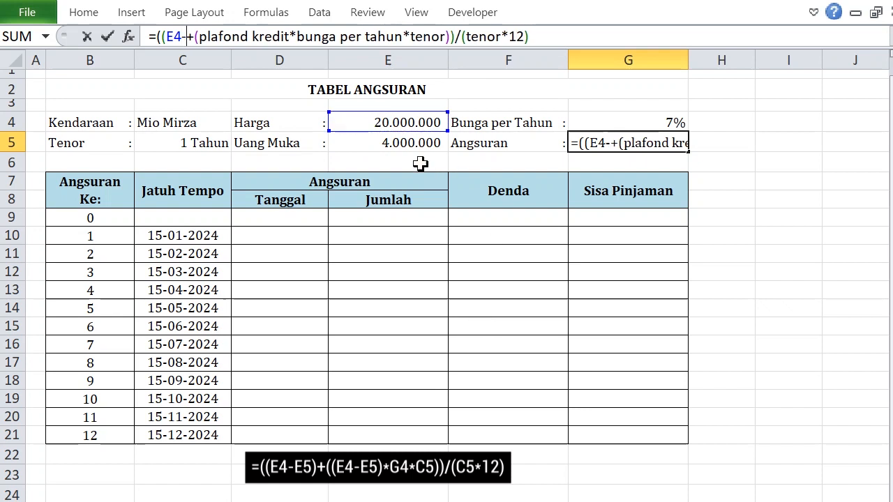
click(411, 143)
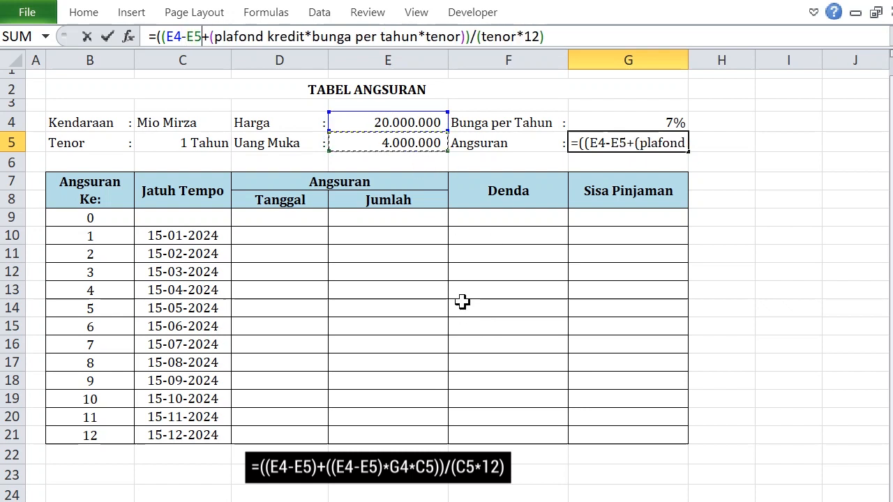
text())
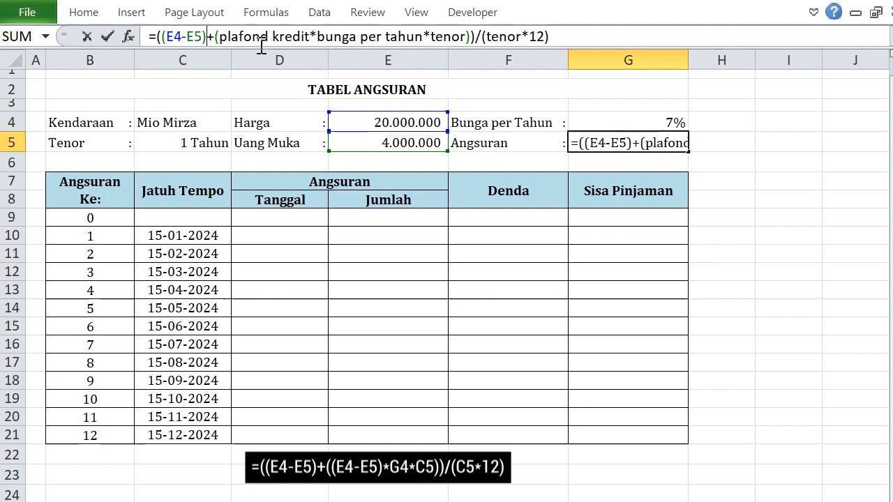
drag(220, 36, 308, 36)
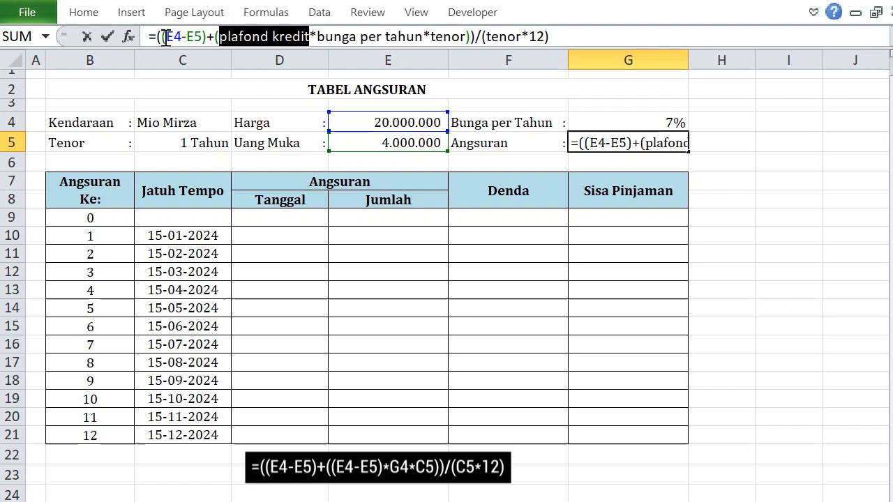
click(165, 37)
drag(161, 37, 313, 38)
text((E4-E5))
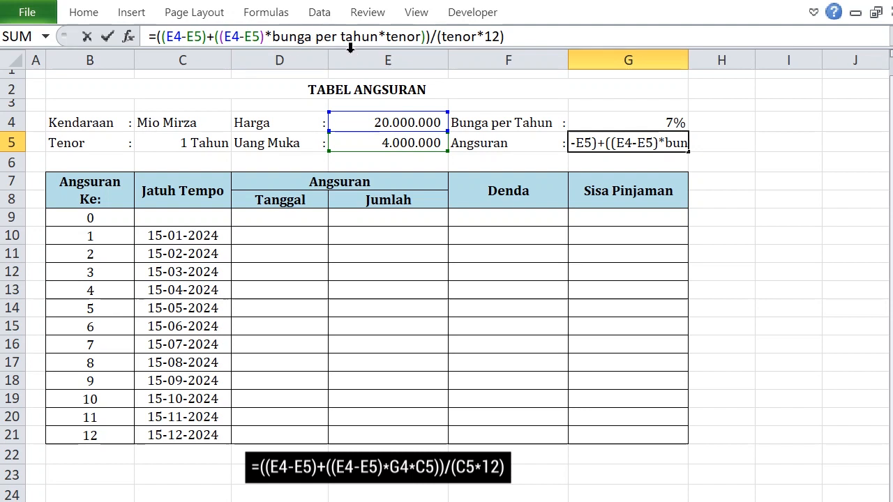
Step: Complete the Angsuran formula in G5 by replacing "bunga per tahun" with G4 and both "tenor" placeholders with C5
drag(273, 38, 373, 38)
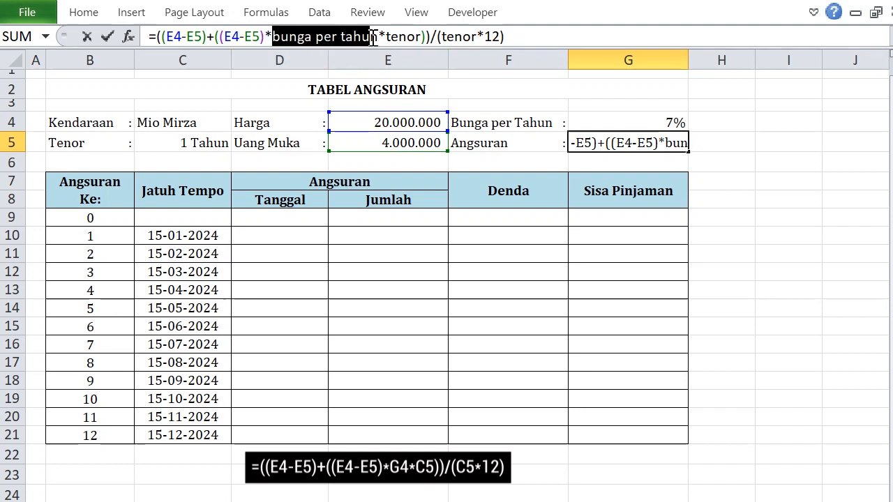
click(639, 122)
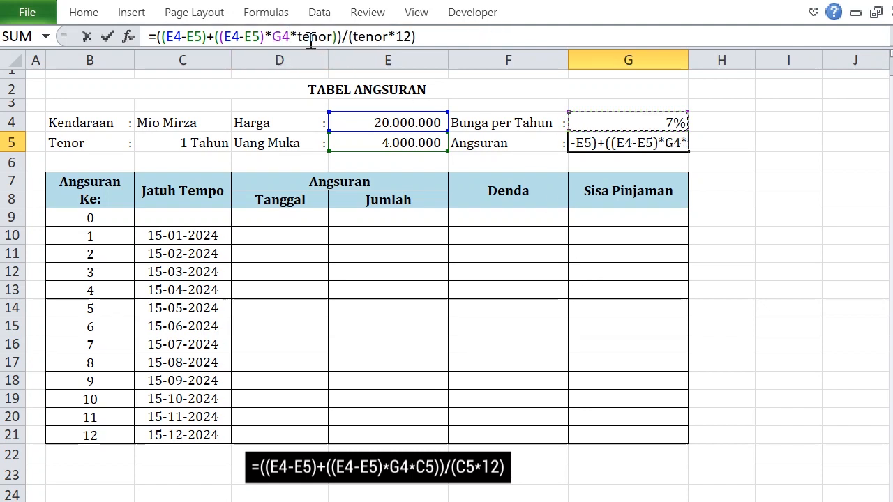
drag(298, 38, 331, 37)
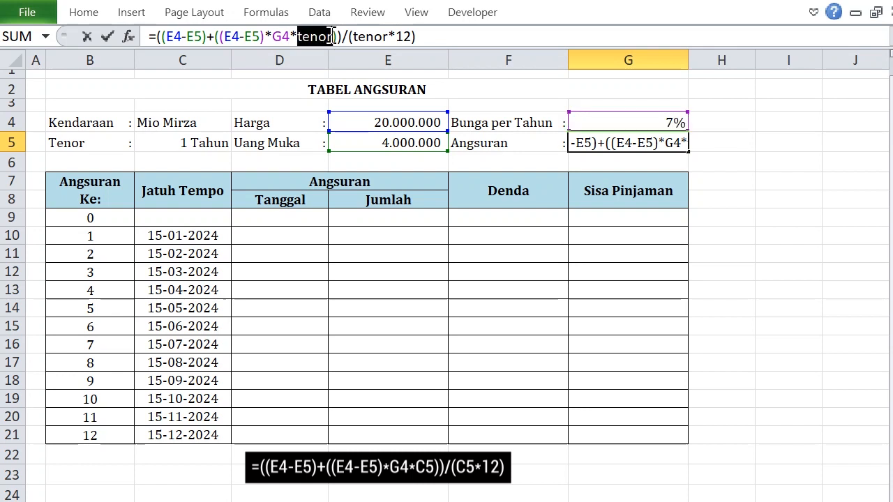
click(213, 139)
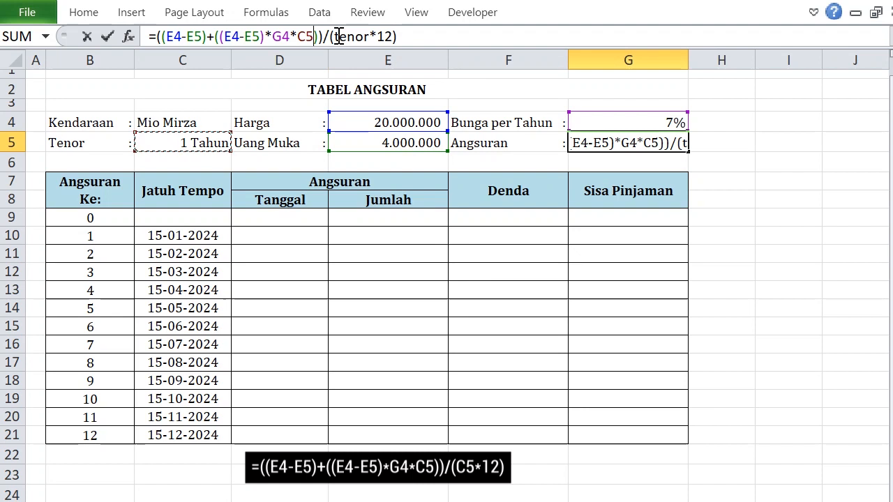
drag(335, 36, 374, 37)
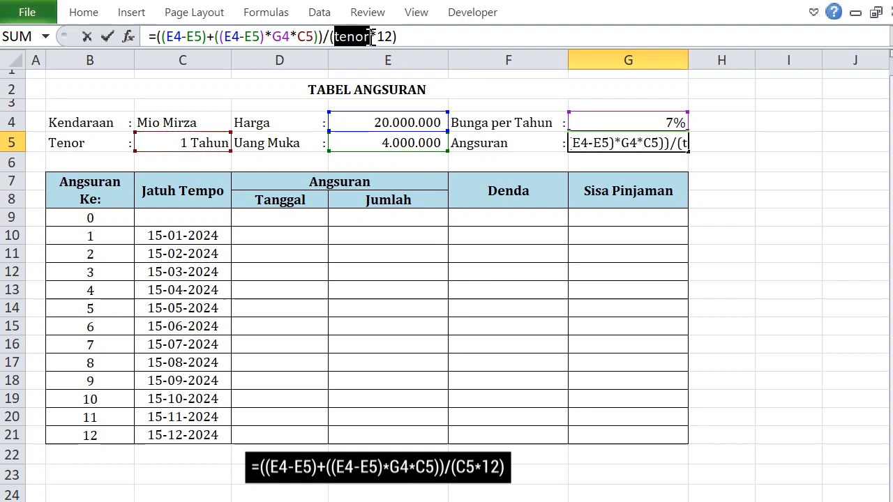
click(184, 142)
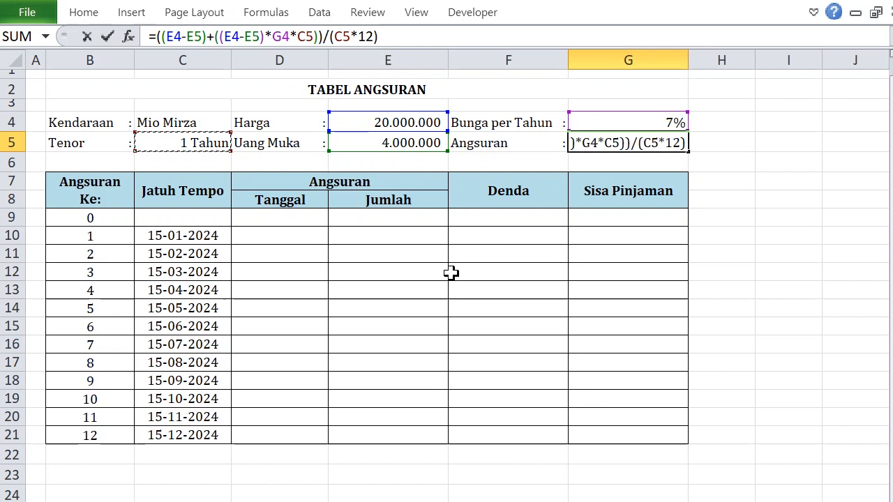
key(Return)
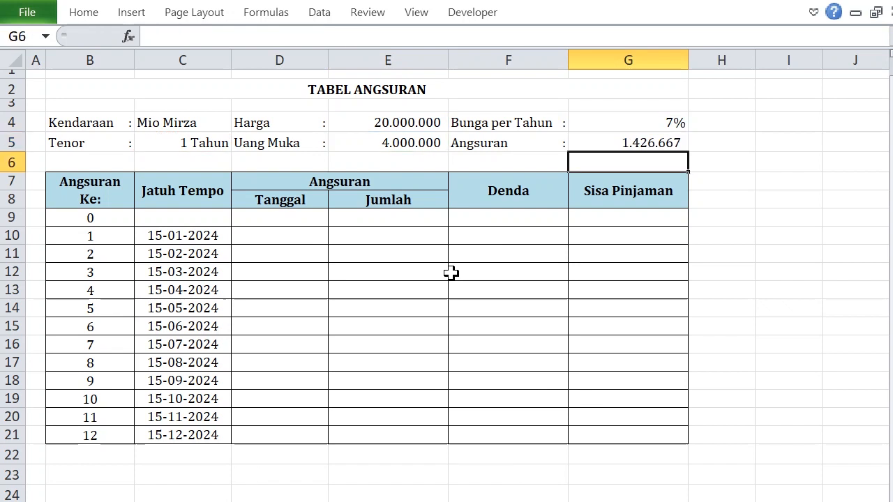
click(617, 139)
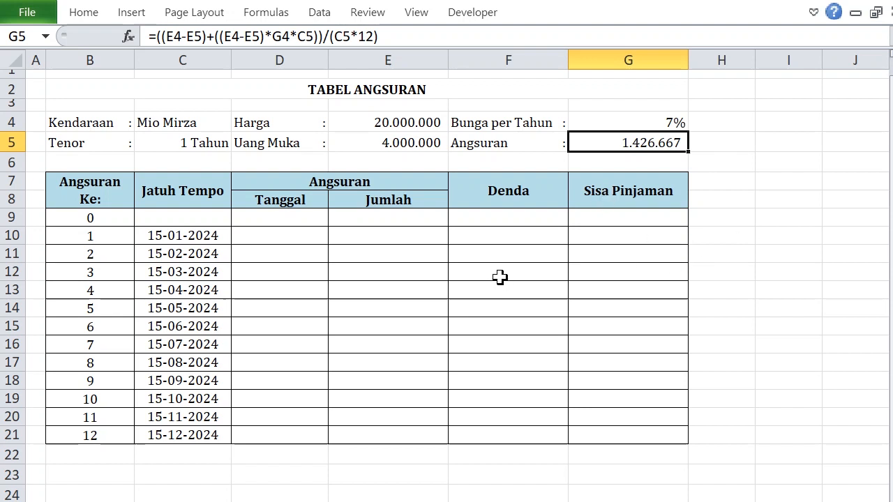
Step: Calculate the initial Sisa Pinjaman in G9 with the formula =(E4-E5)+(E4-E5)*G4
click(640, 215)
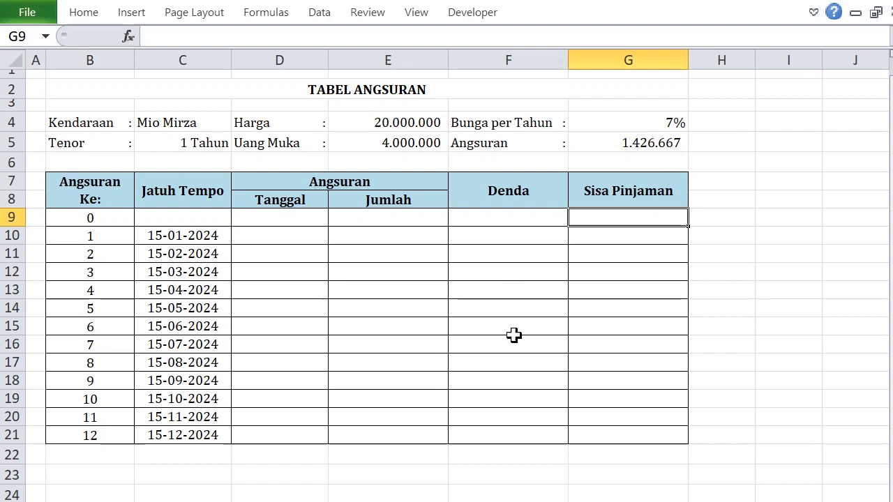
text(=)
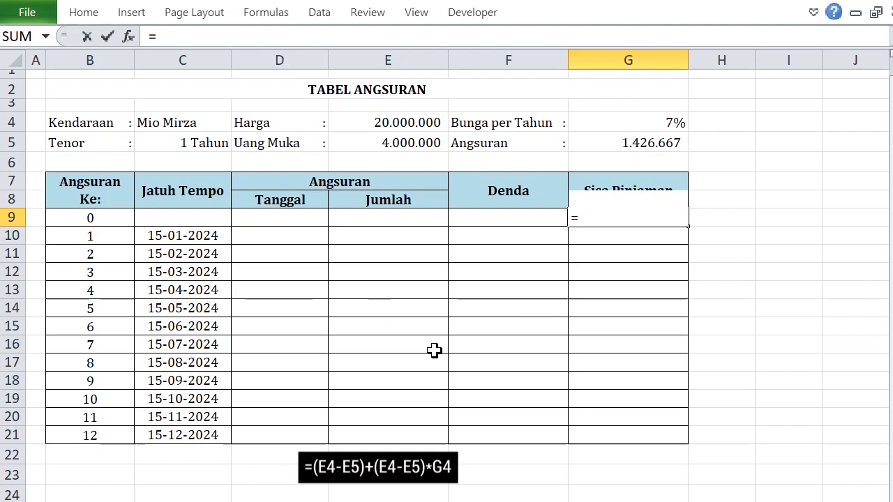
text(()
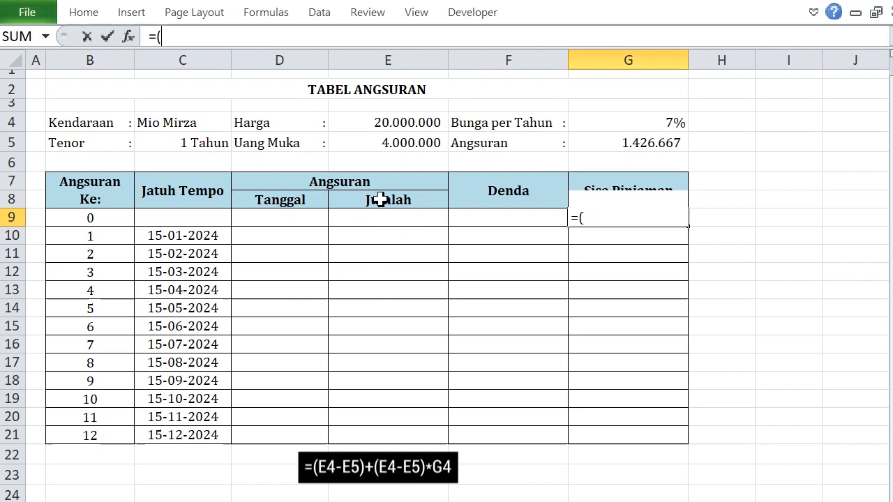
click(390, 116)
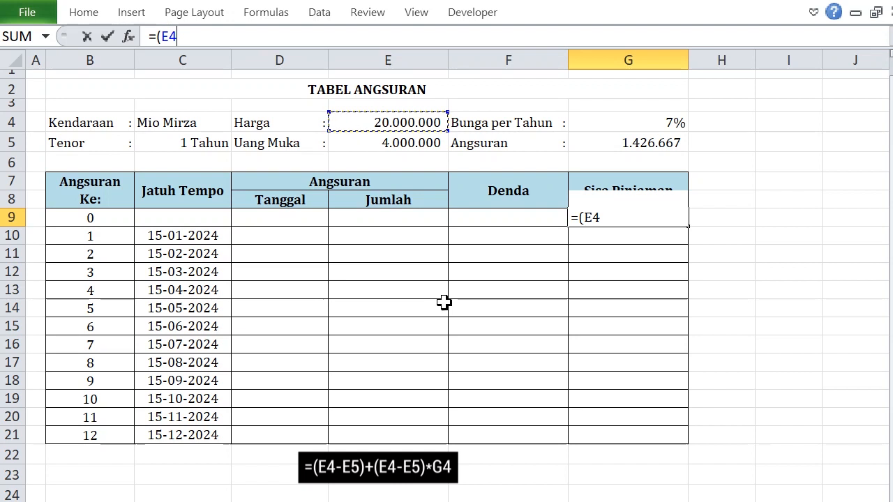
text(-)
click(409, 141)
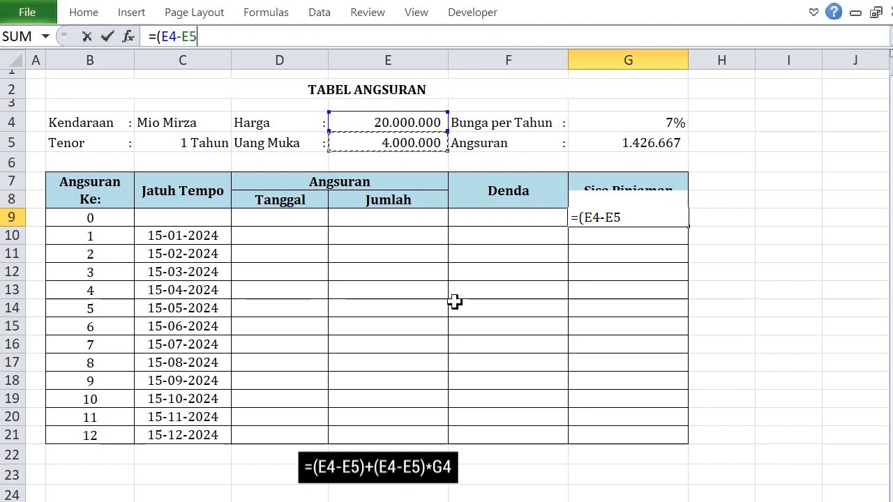
text()+()
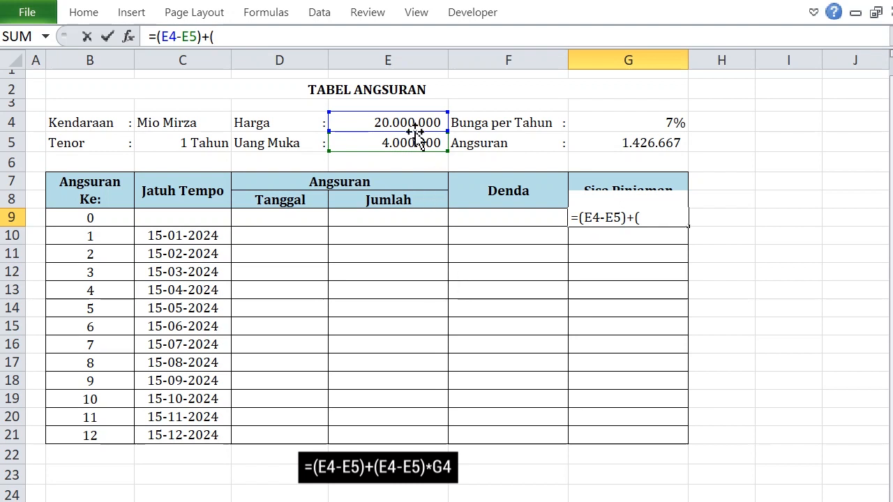
click(388, 120)
text(-)
click(425, 143)
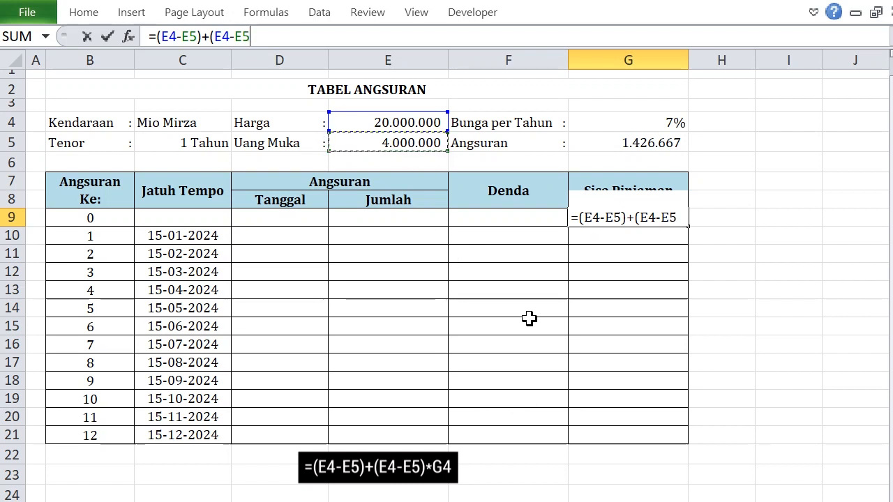
text()*)
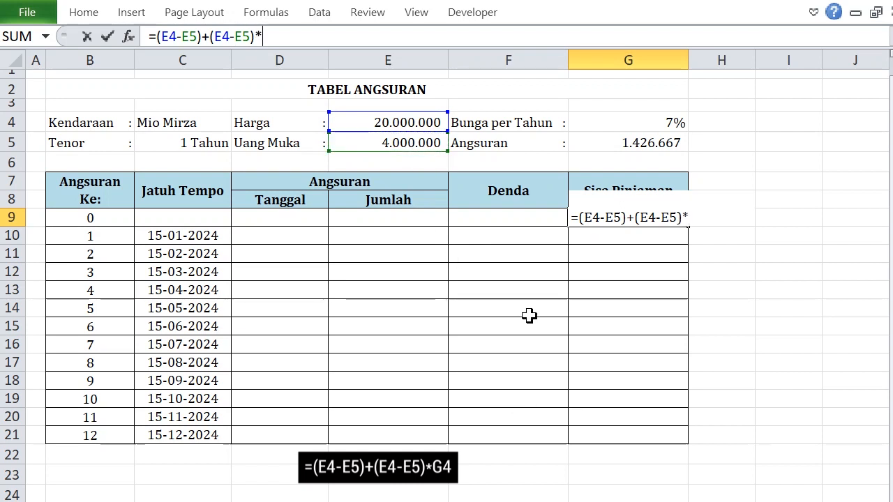
click(222, 144)
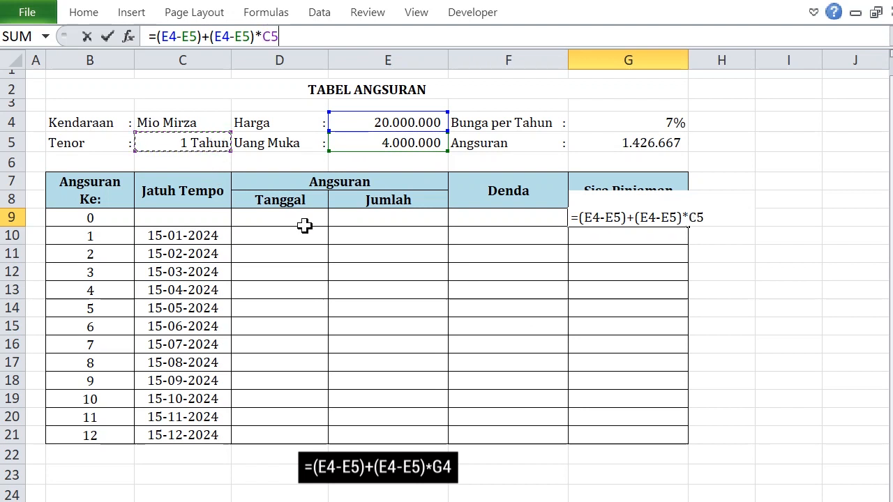
click(659, 143)
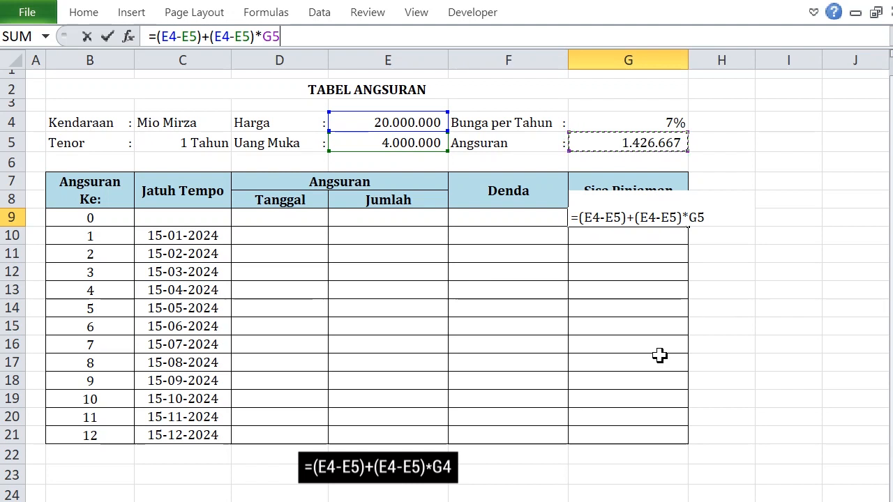
click(650, 123)
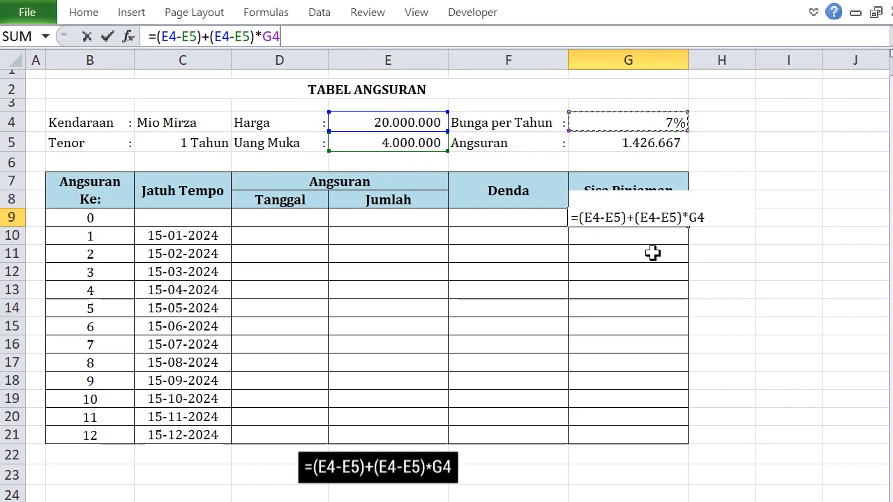
key(Return)
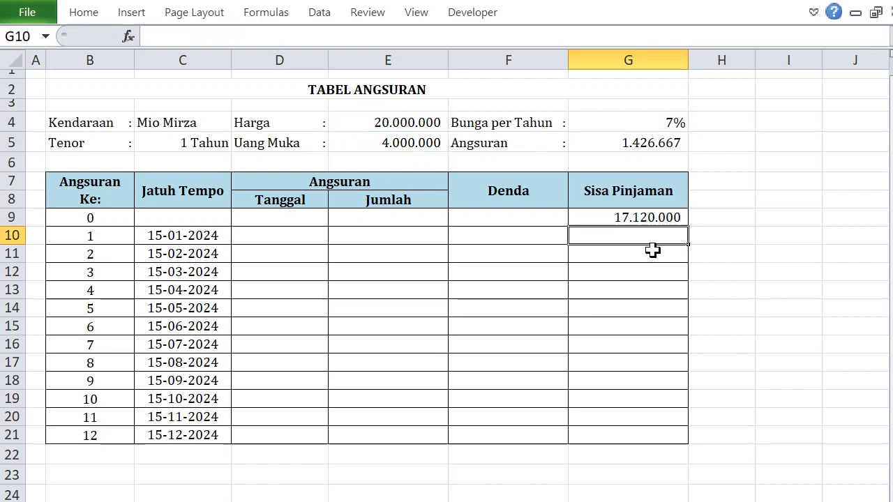
click(652, 217)
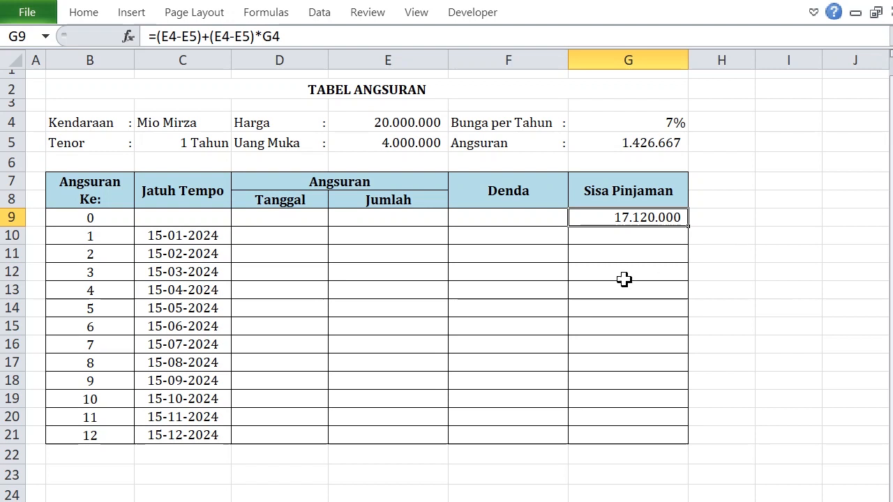
Step: Calculate the Sisa Pinjaman for installment 1 in G10 with =G9-E10 and fill the formula down to G21
click(633, 239)
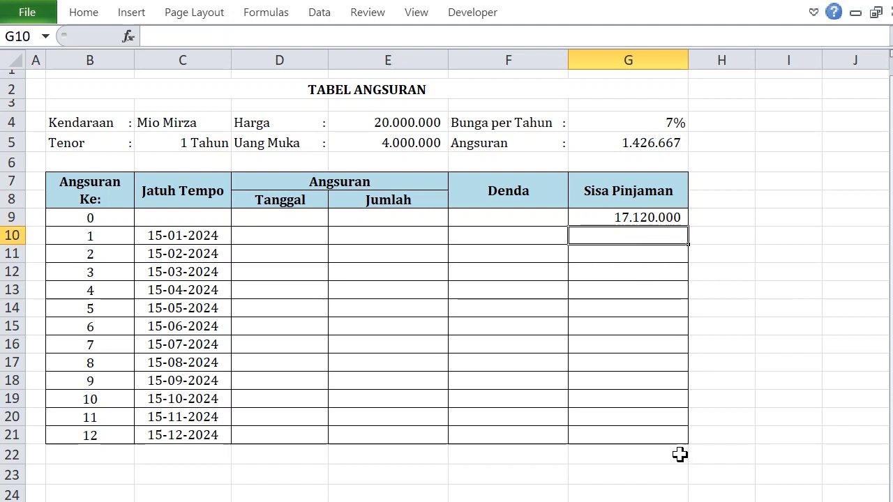
text(=)
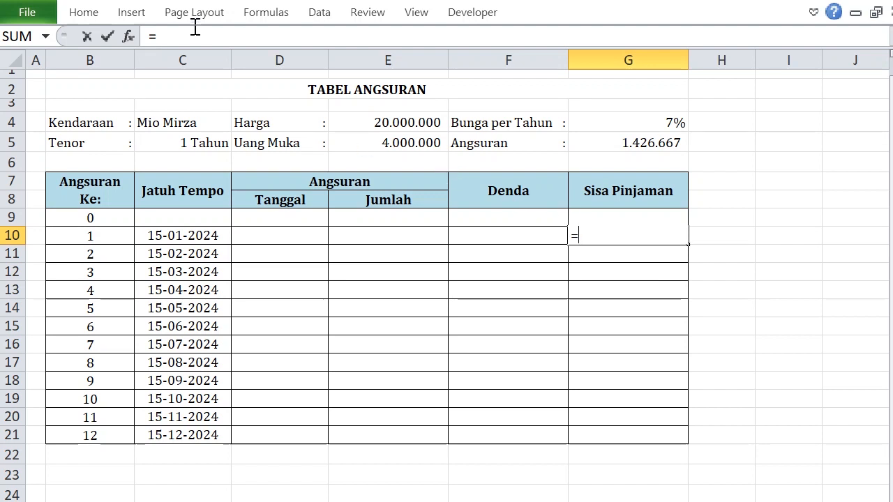
click(493, 217)
key(Right)
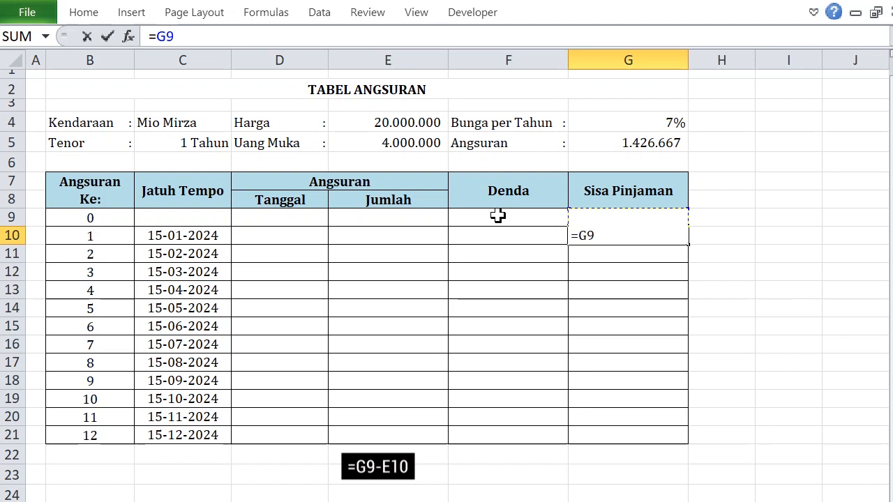
text(-)
click(403, 239)
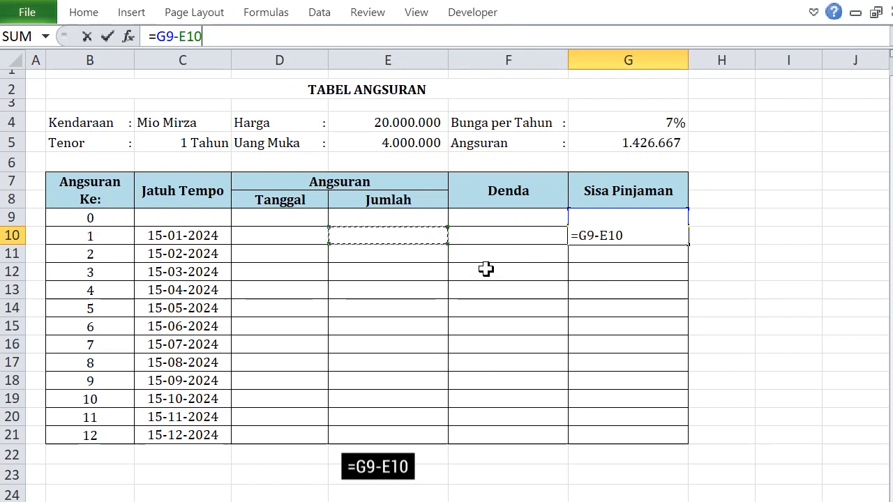
key(Return)
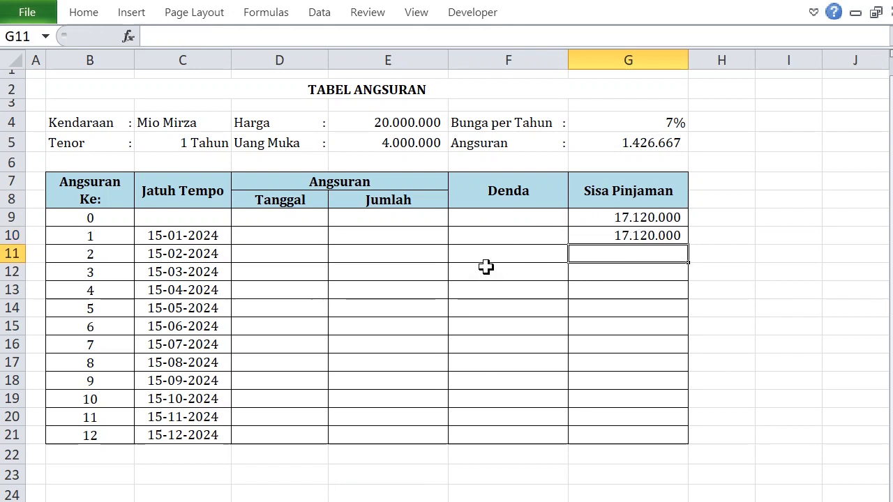
click(638, 235)
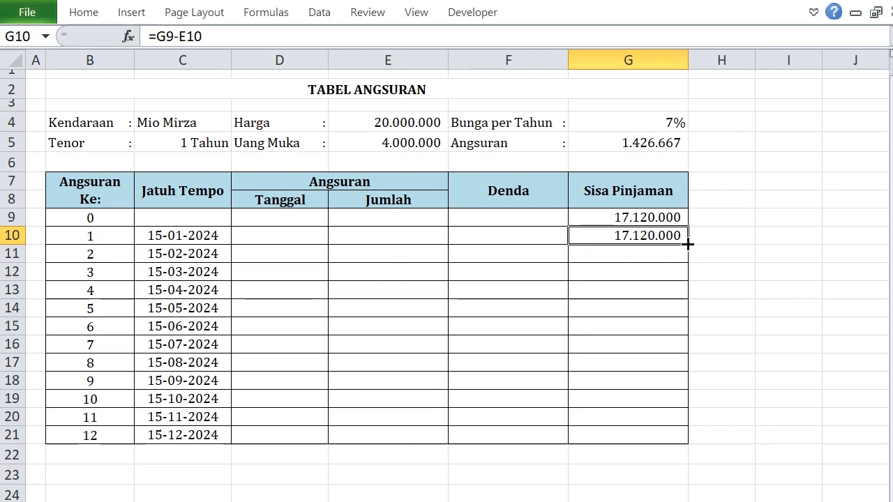
drag(688, 244, 709, 442)
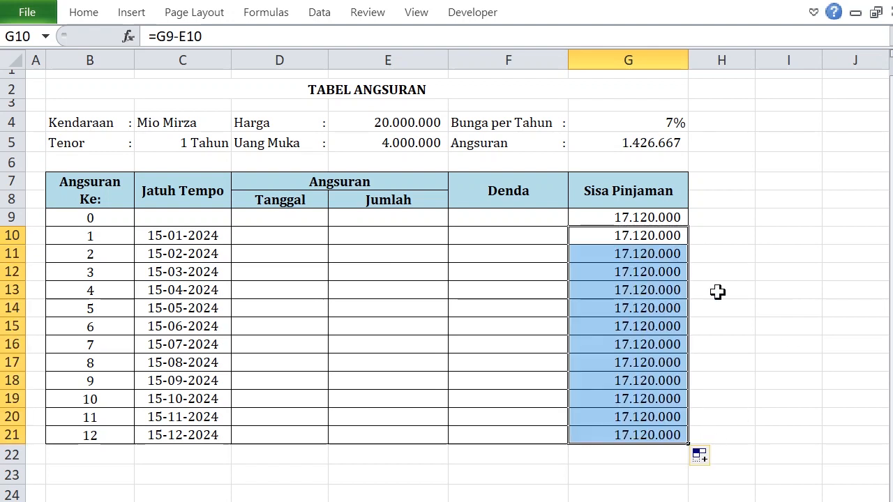
Step: Check which cells the Sisa Pinjaman formula in G11 references, leaving the formula as it is
click(665, 254)
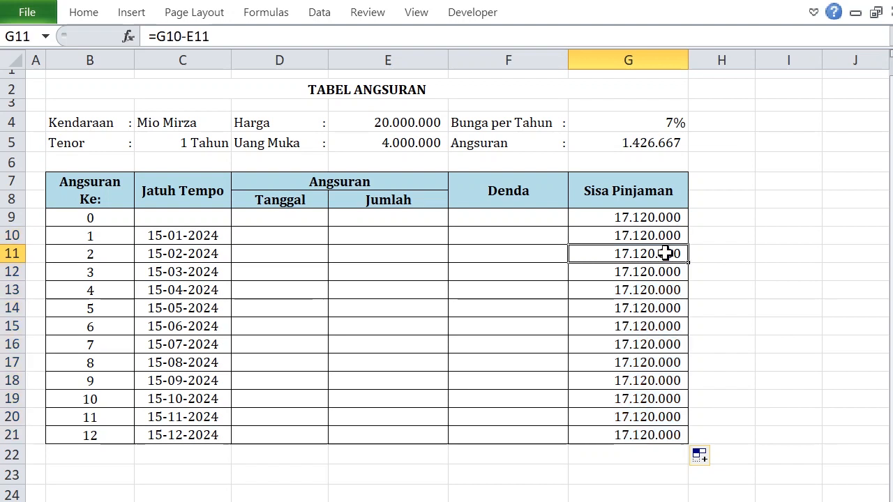
click(183, 36)
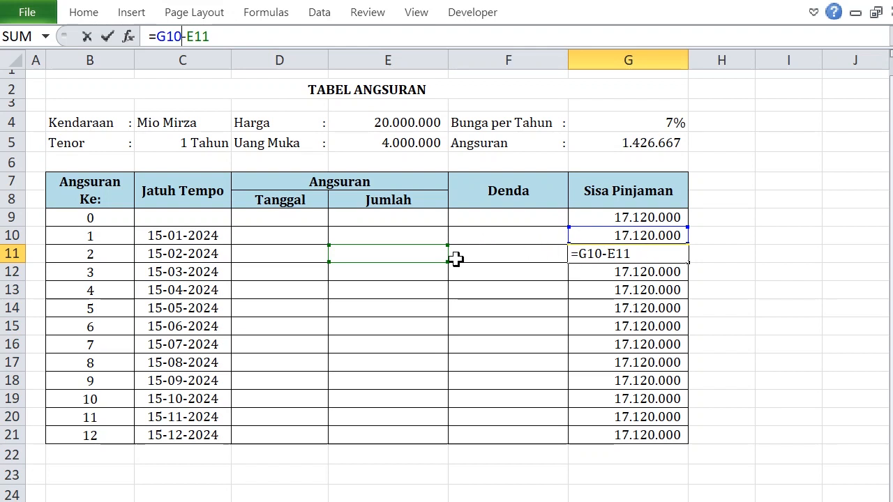
click(87, 38)
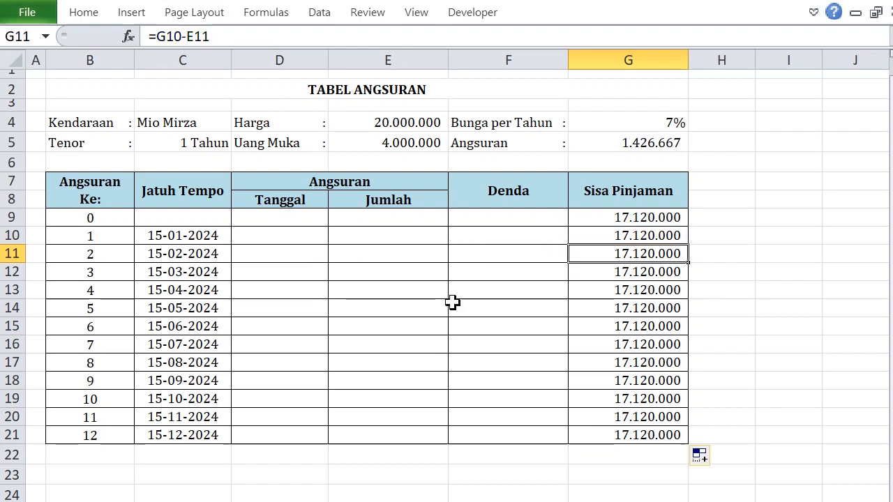
Step: Copy the Angsuran amount from G5 and paste it as values into the Jumlah cells E9:E21
click(368, 221)
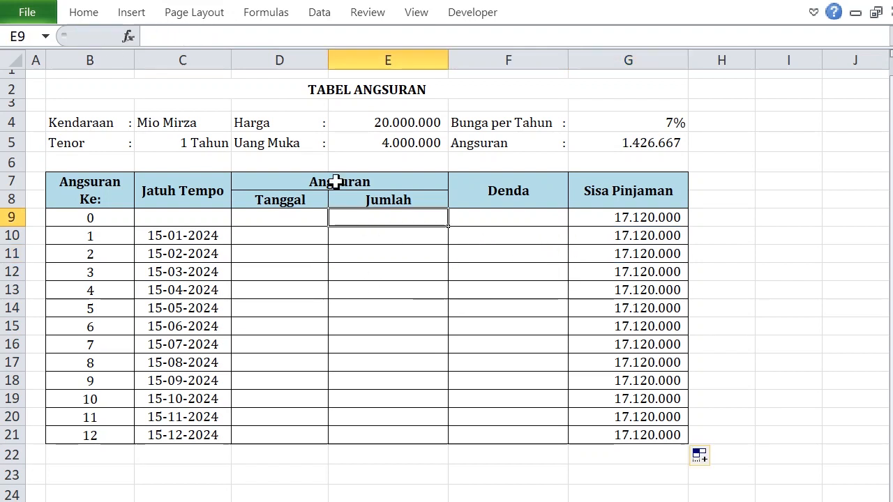
click(639, 145)
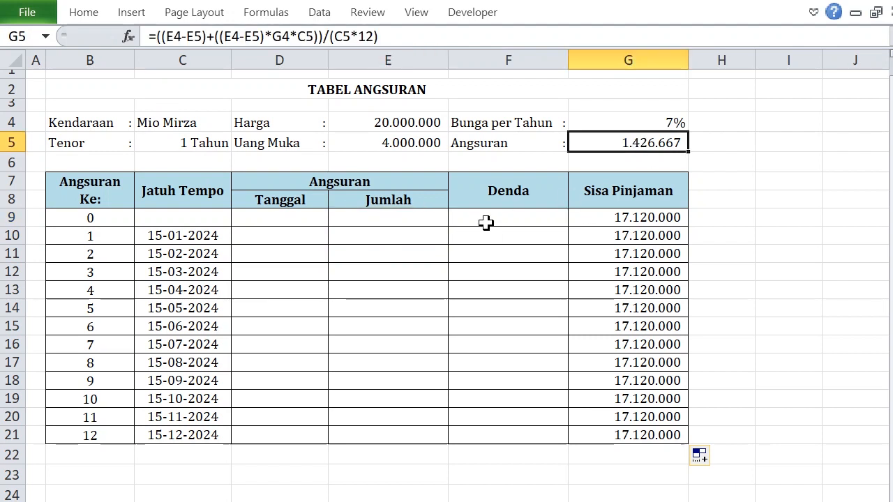
key(ctrl+c)
click(406, 220)
drag(406, 220, 419, 434)
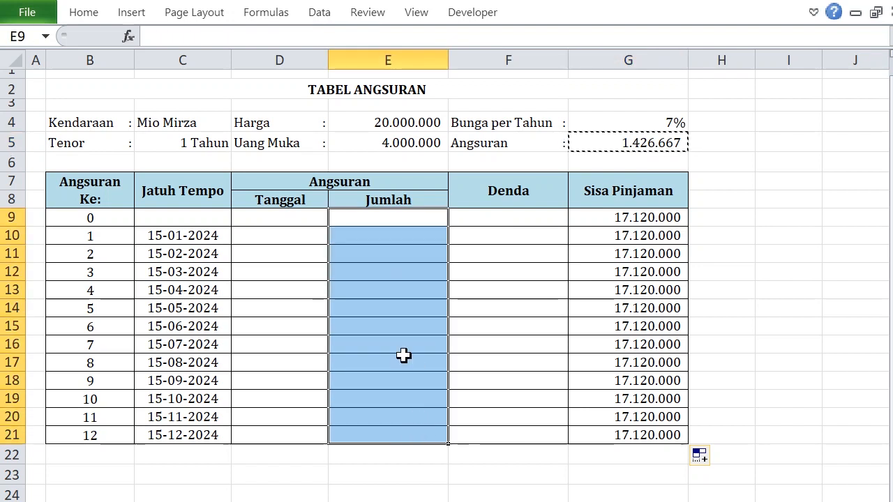
right_click(406, 364)
click(475, 79)
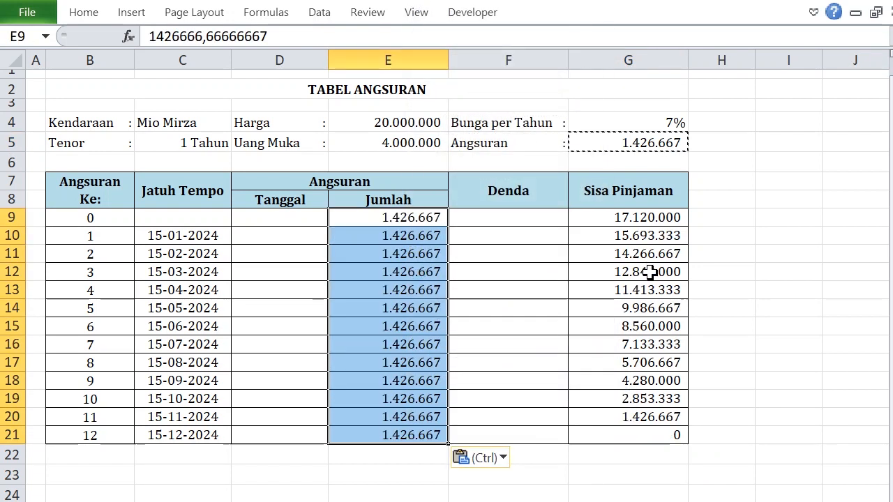
Step: Check the final Sisa Pinjaman in G21 and clear the trial amounts from the Jumlah cells E9:E21
click(658, 431)
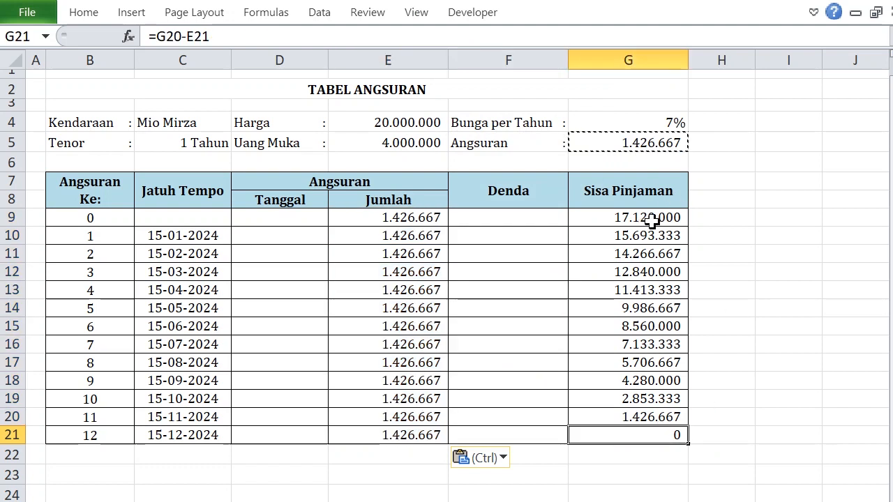
click(408, 218)
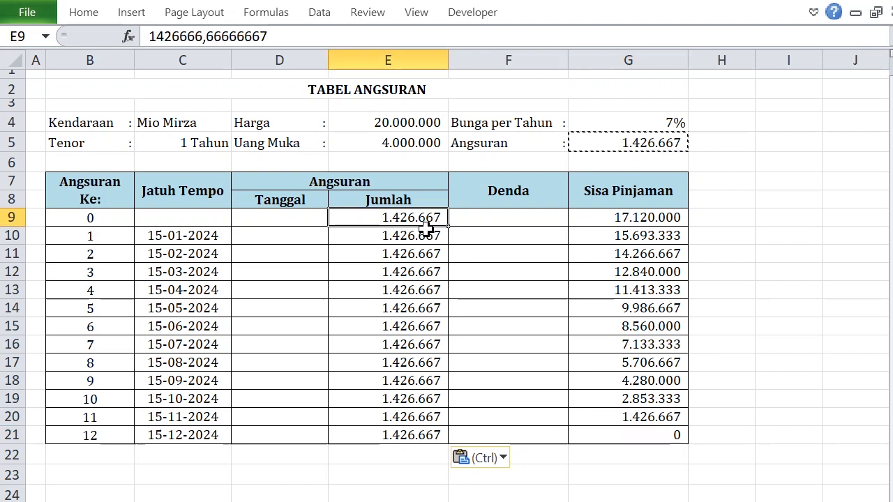
key(Delete)
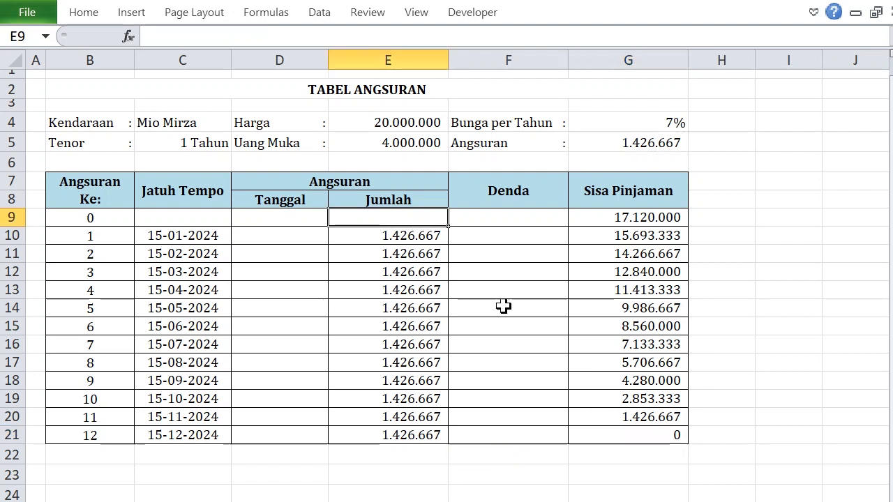
click(636, 435)
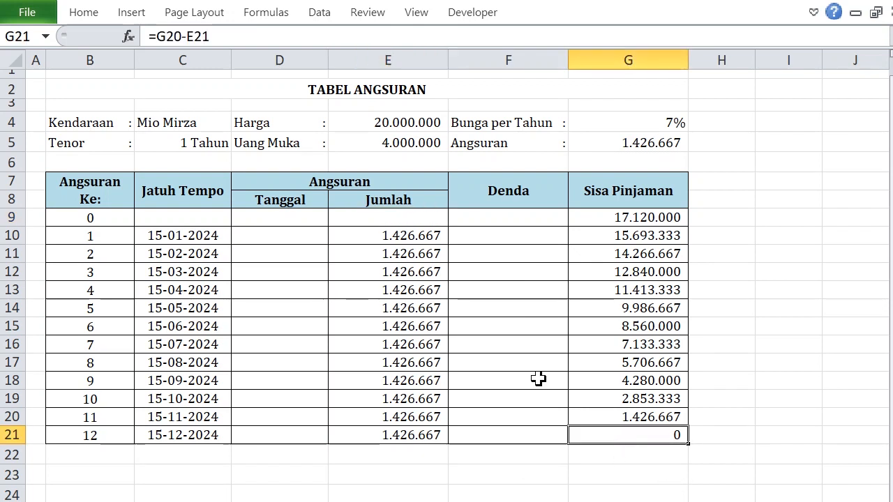
drag(417, 235, 415, 427)
key(Delete)
click(298, 306)
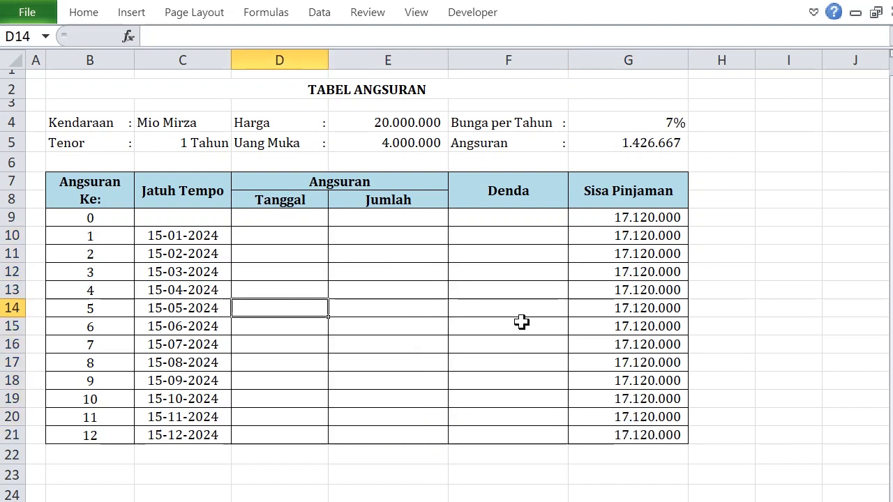
Step: Enter the payment dates in the Tanggal column: 15/1/2024 in D10, 17/2/2024 in D11 and 13/04/2024 in D13
click(279, 235)
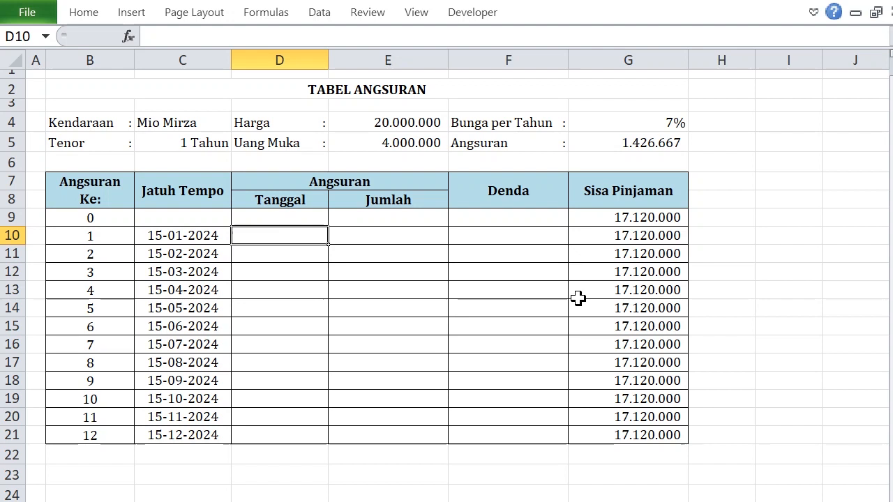
text(15/1/2024)
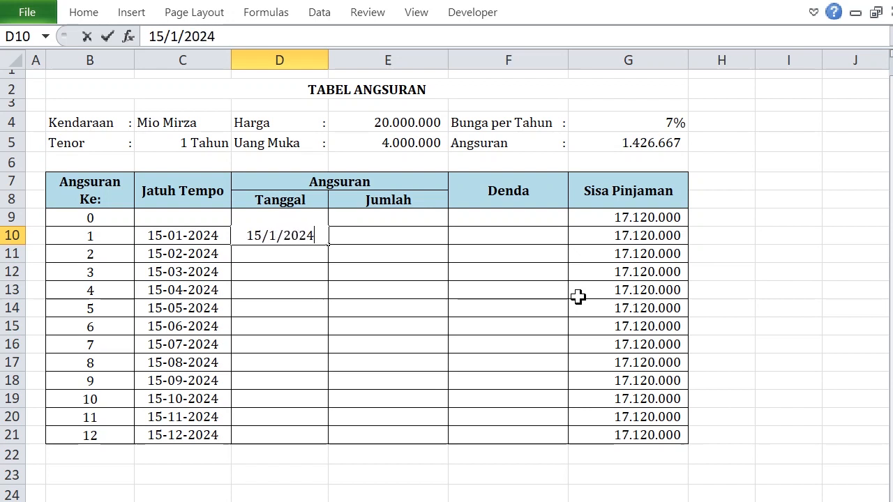
key(Return)
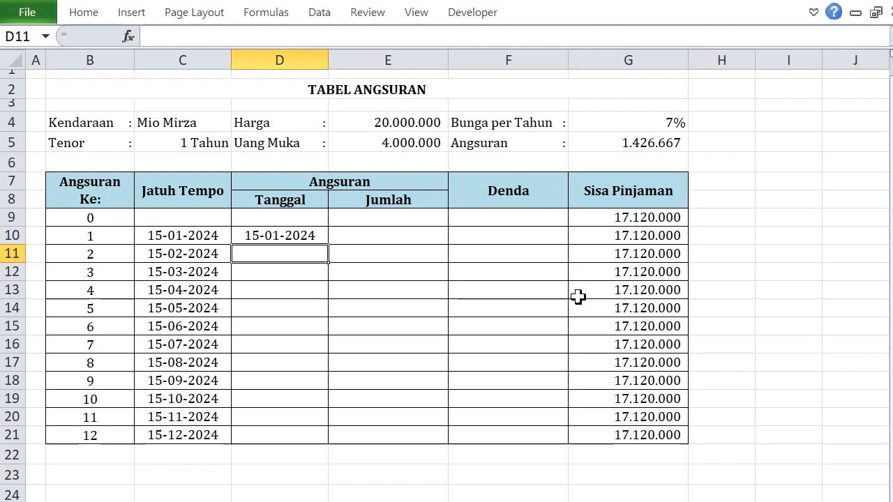
text(17/2/2024)
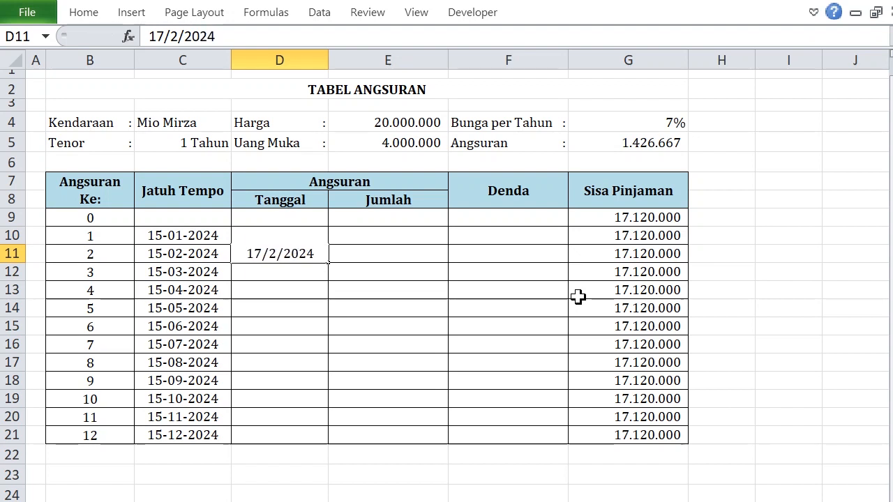
key(Return)
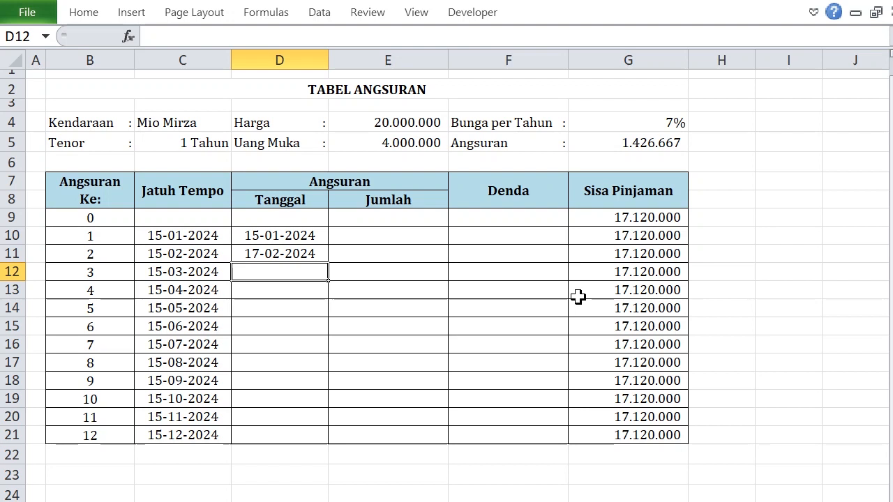
key(Down)
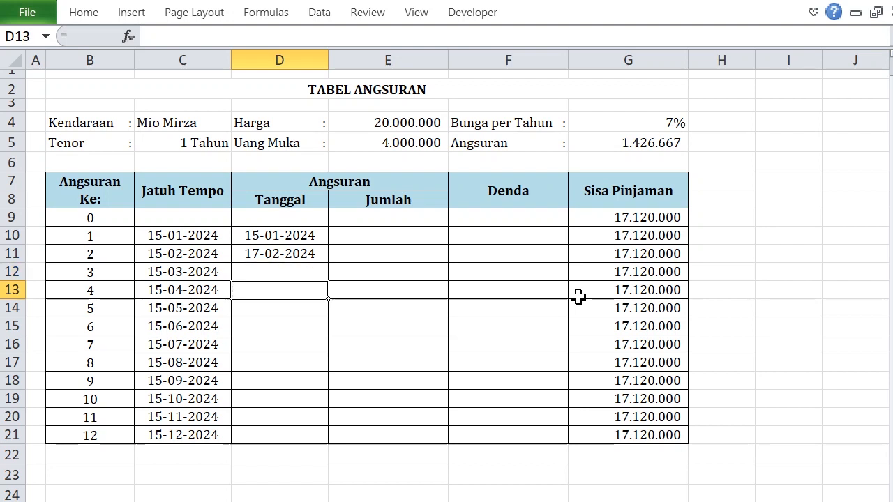
text(13/)
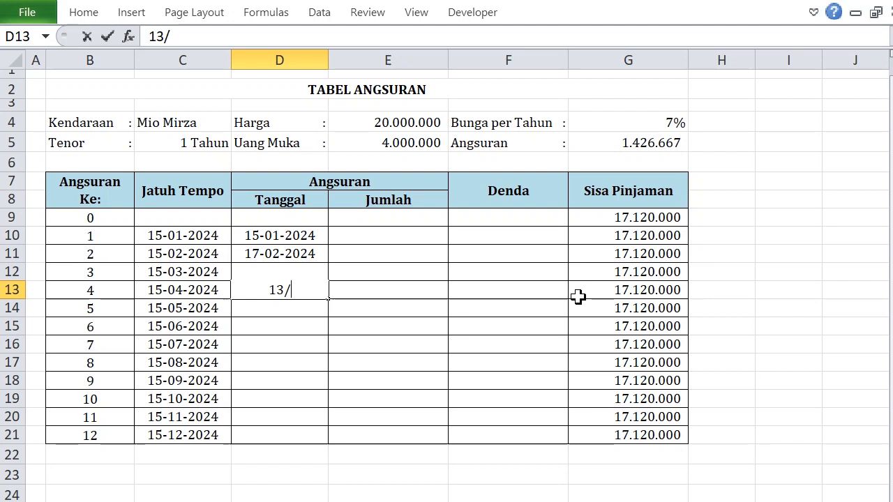
text(04/2024)
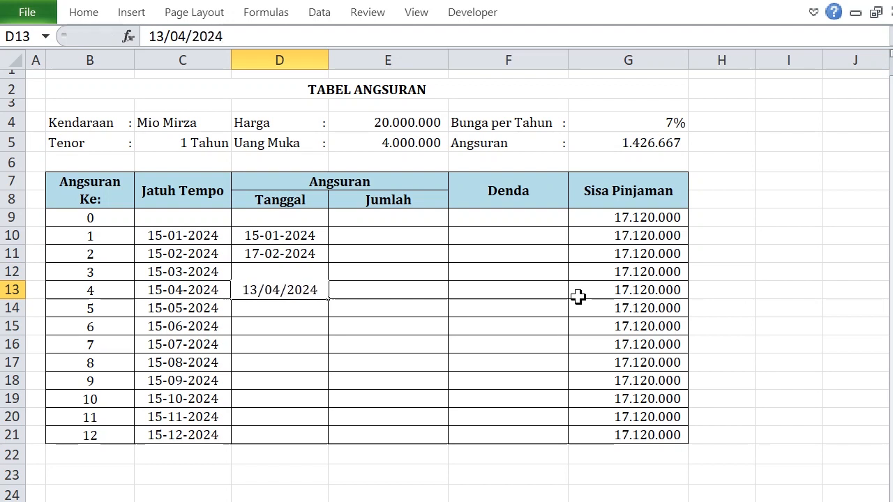
key(Return)
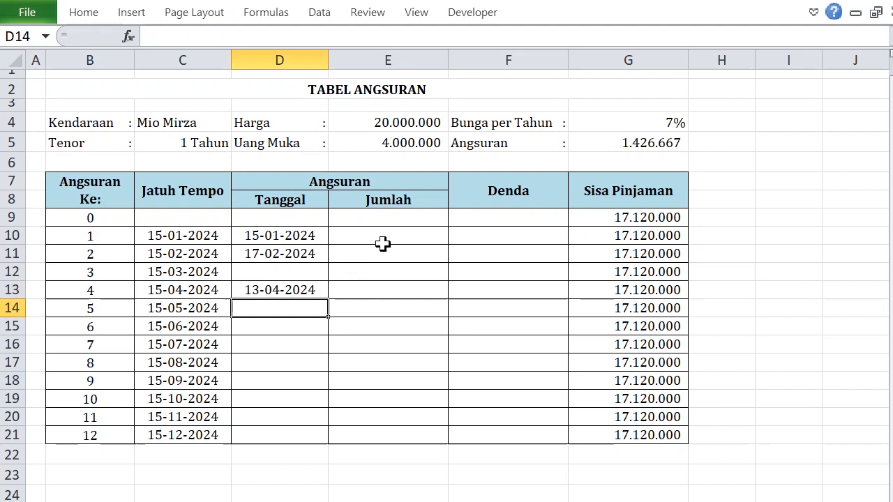
Step: Copy the Angsuran amount from G5 and paste it as values into the Jumlah cells E10:E11
click(652, 143)
key(ctrl+c)
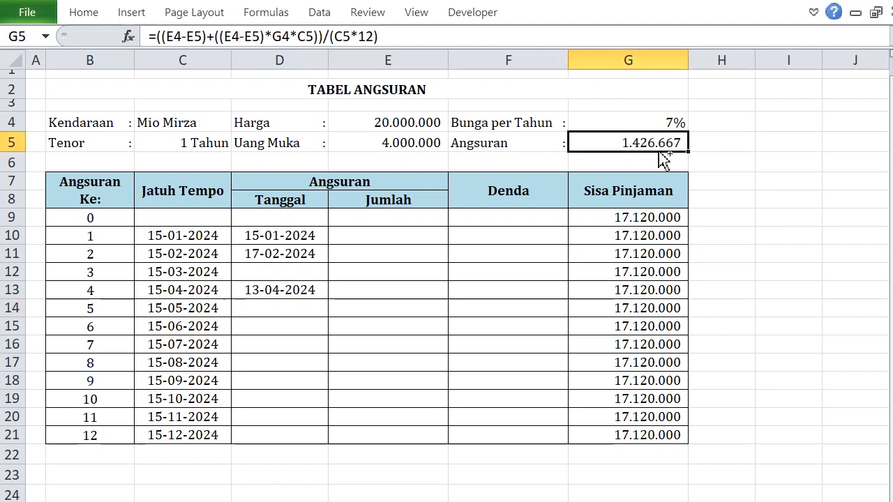
drag(379, 239, 388, 252)
key(ctrl+v)
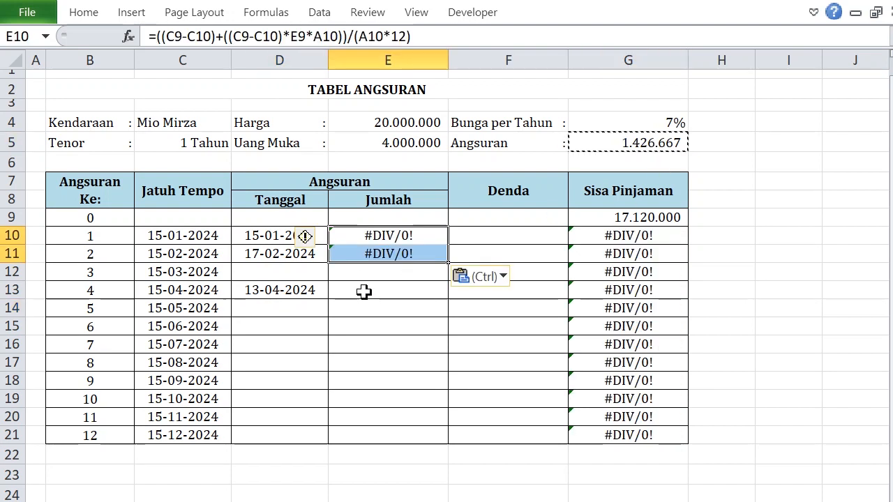
right_click(390, 237)
click(463, 315)
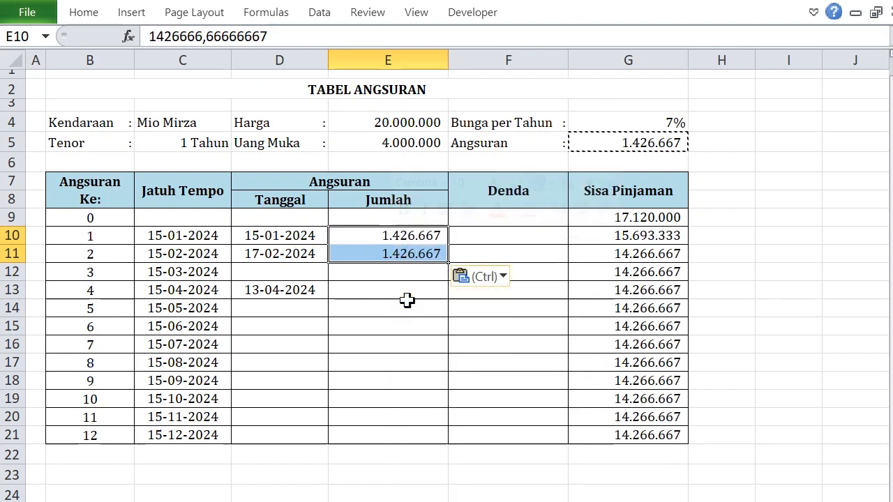
Step: Paste the copied Angsuran amount as a value into the Jumlah cell E13 for installment 4
click(397, 294)
right_click(398, 293)
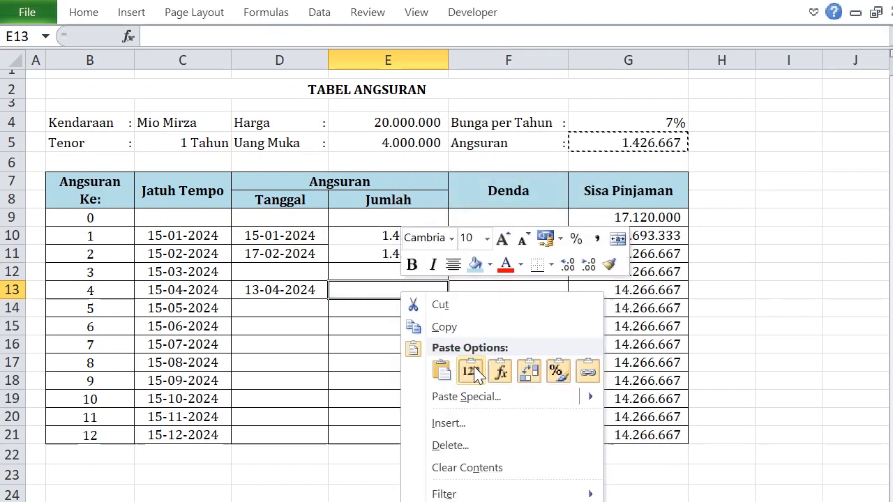
click(470, 372)
click(386, 342)
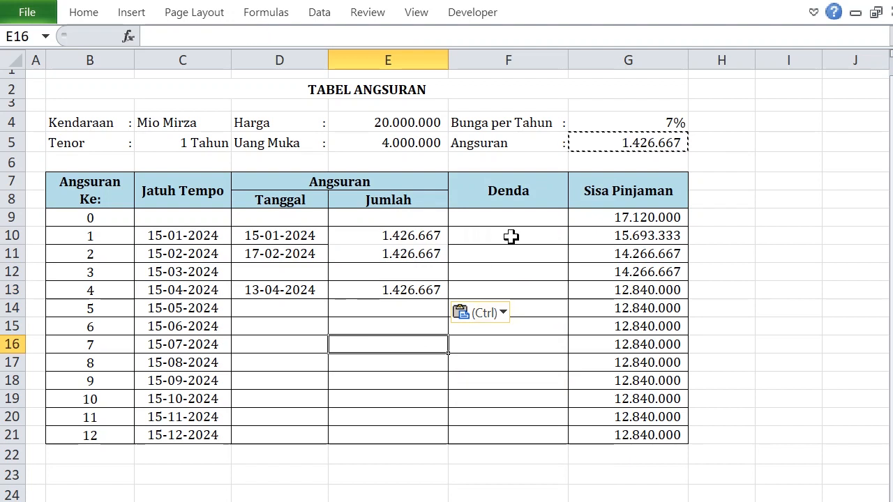
Step: Reapply the cell borders to the pasted Jumlah amounts in E10:E11
drag(367, 235, 363, 253)
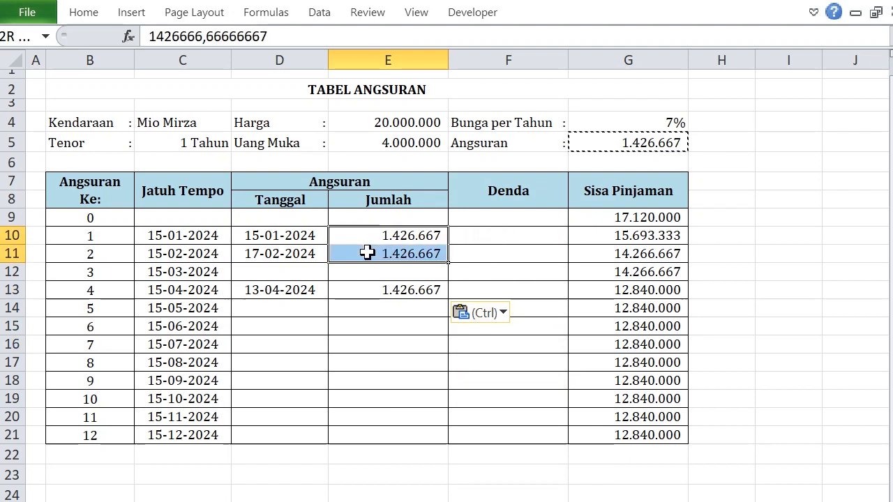
click(98, 14)
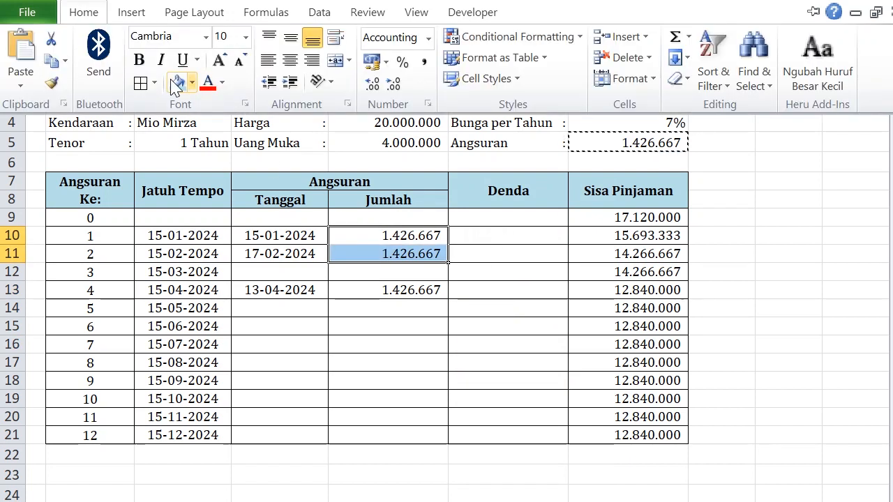
click(139, 83)
click(359, 319)
Step: Begin the Denda formula in F10 with =IF(C10>TODAY();0 so installments not yet due carry no penalty
click(508, 240)
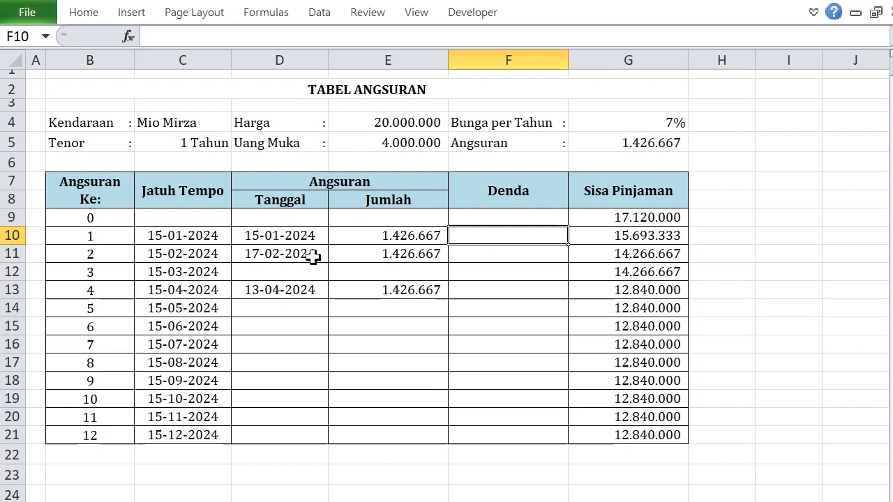
click(489, 254)
key(Up)
text(=)
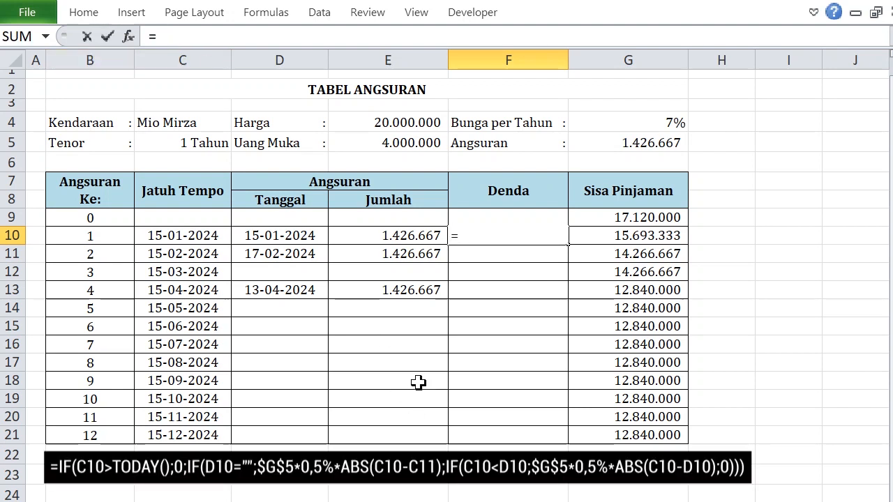
text(IF()
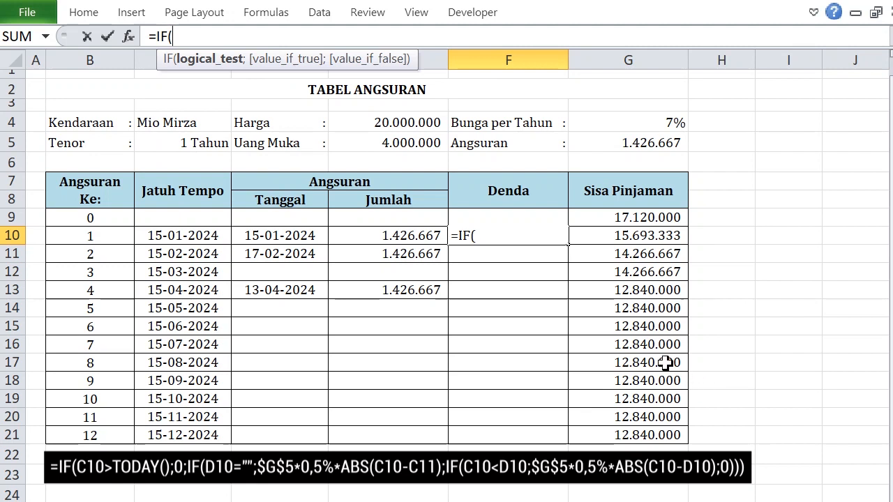
click(183, 238)
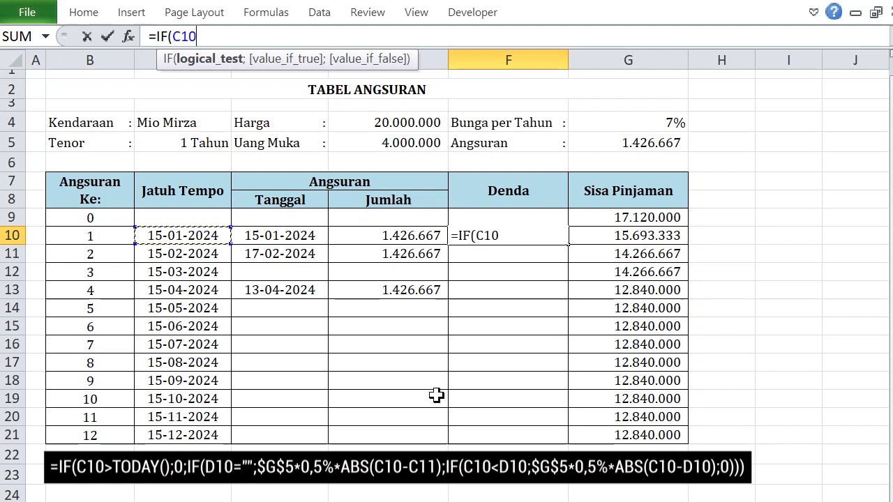
text(>T)
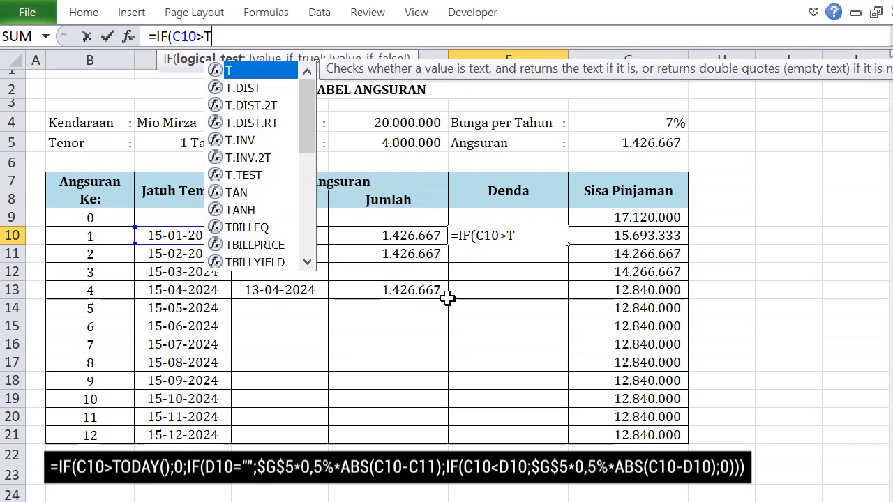
text(ODAY())
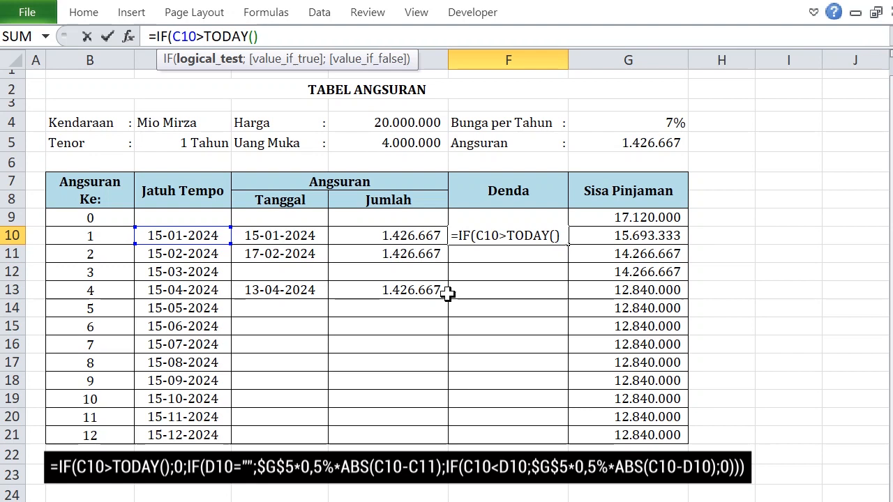
text(;)
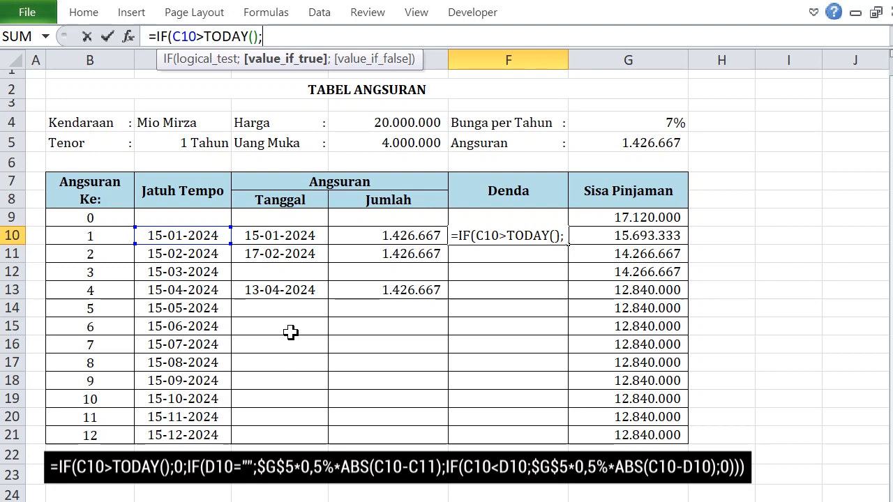
text(0)
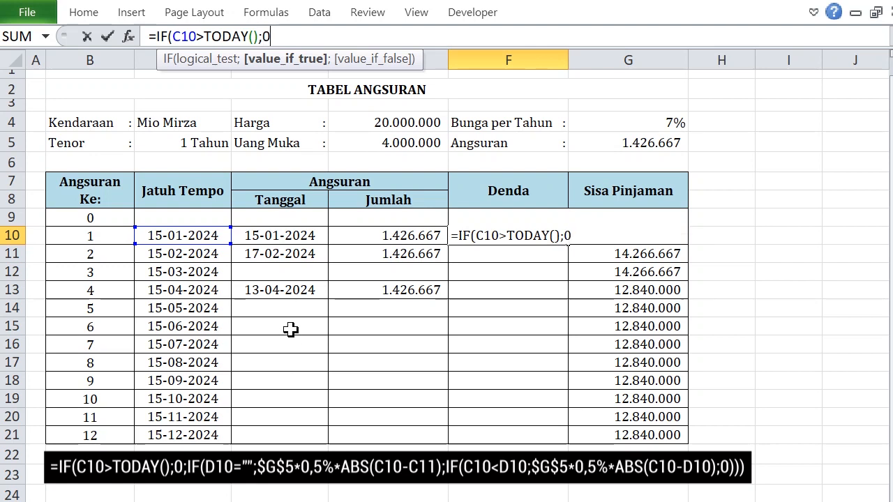
Step: Nest a second IF in the F10 formula that tests for an empty payment date with D10=""
text(;IF()
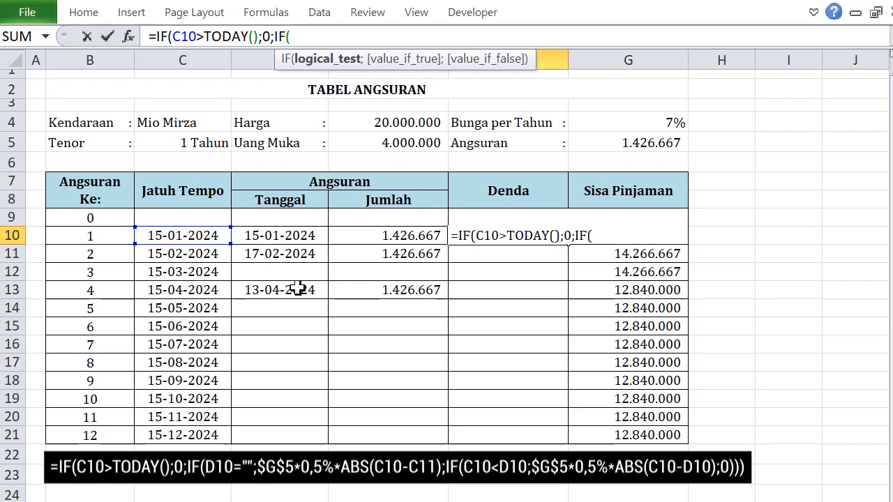
click(202, 235)
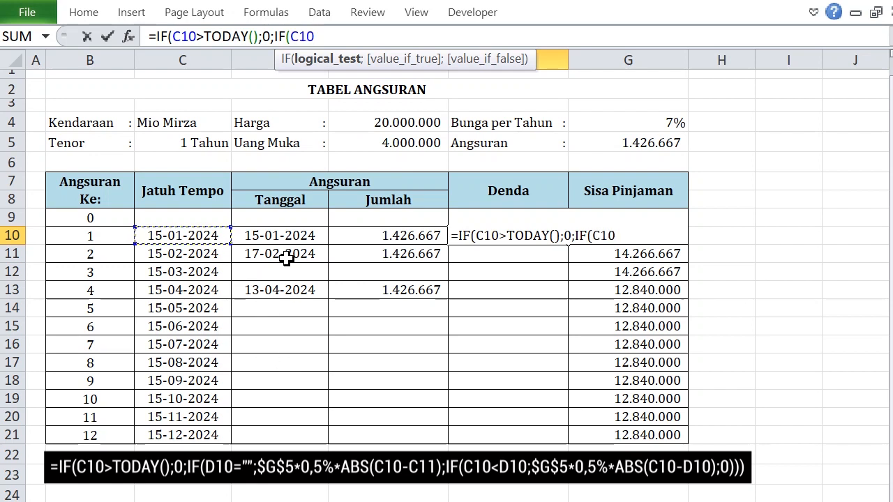
click(261, 237)
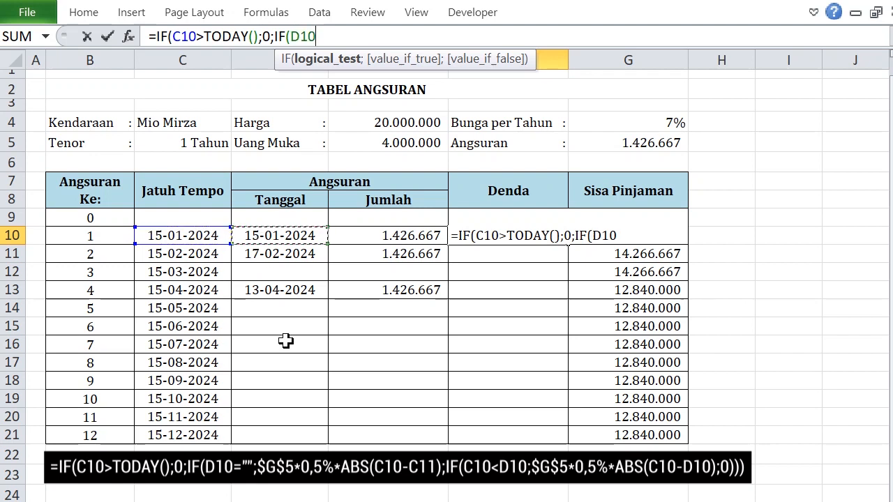
text(="")
text(;)
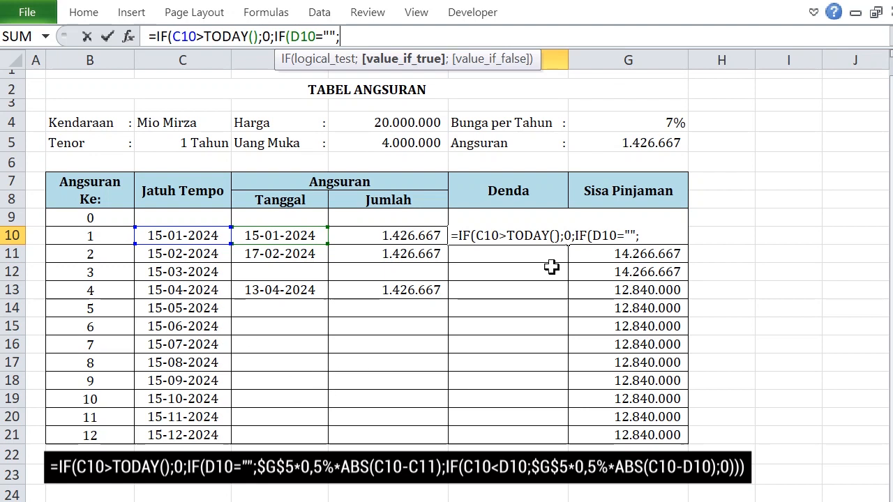
Step: Add $G$5*0,5%*ABS(C10-C11) to the F10 formula as the penalty for a missing payment date
click(645, 144)
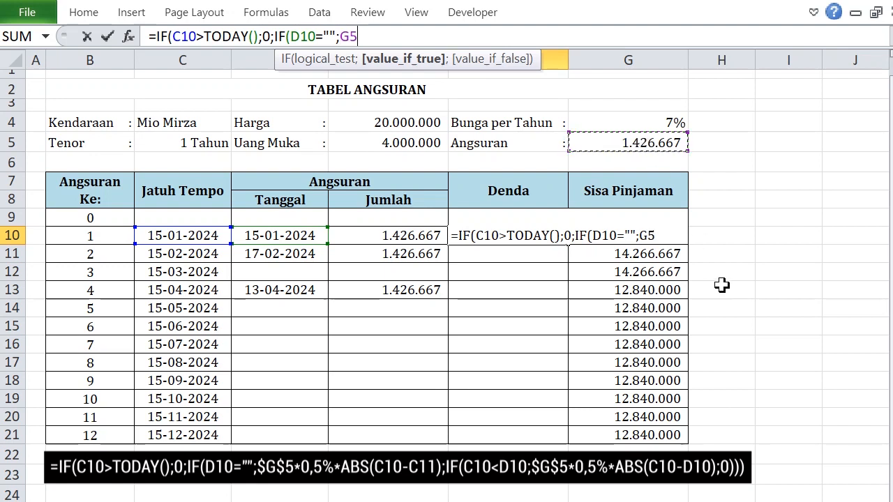
key(F4)
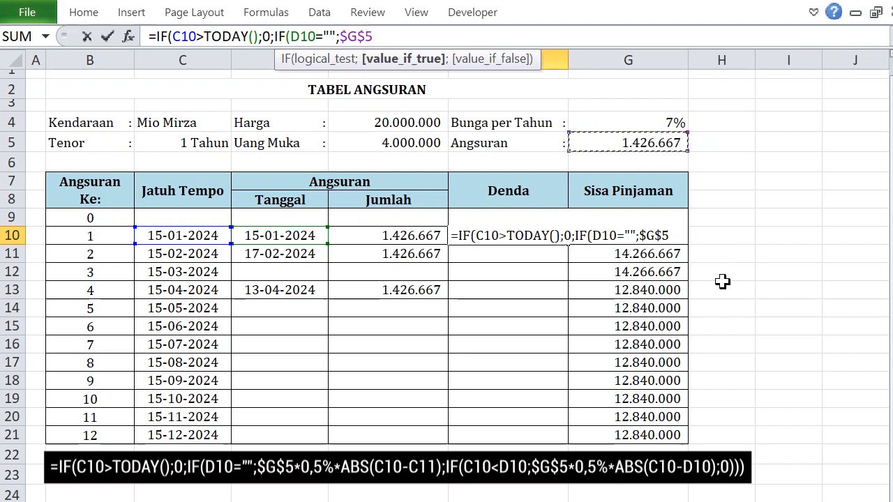
text(*0,5%)
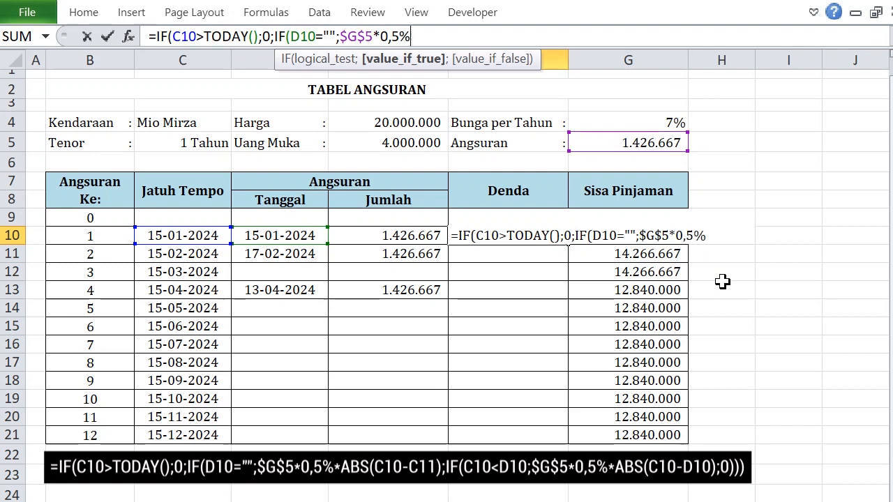
text(*ABS)
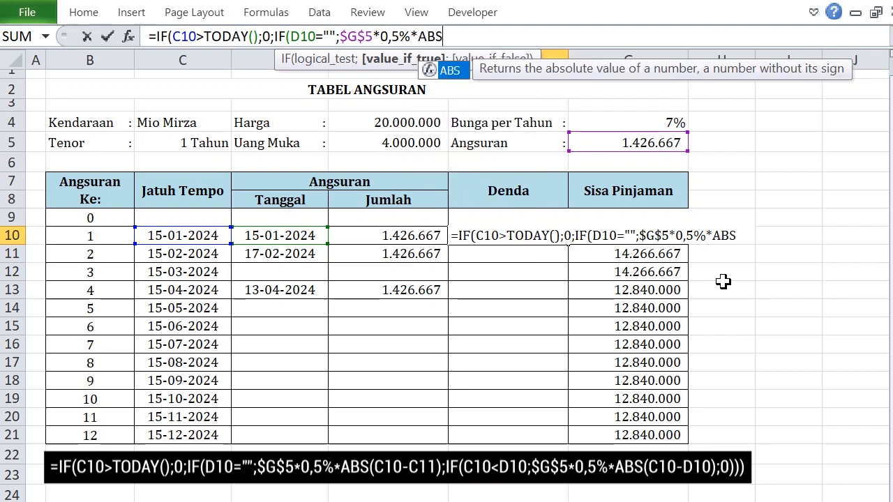
text(()
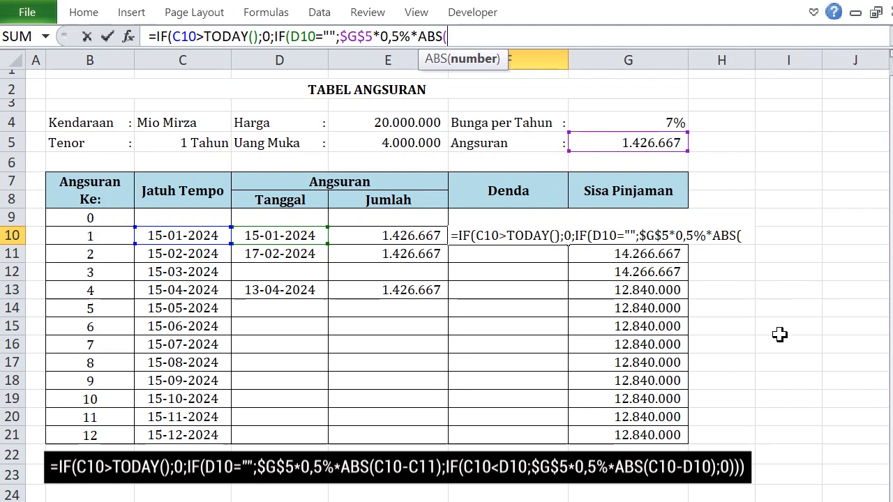
click(181, 236)
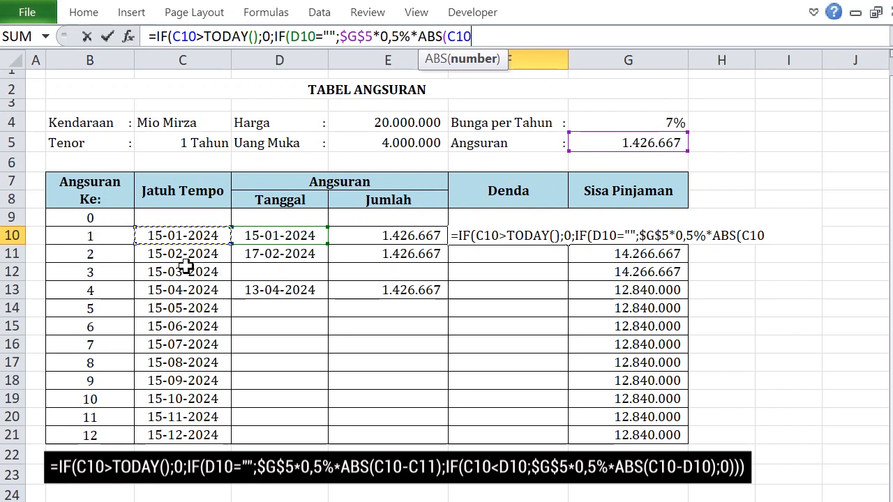
text(-)
click(182, 259)
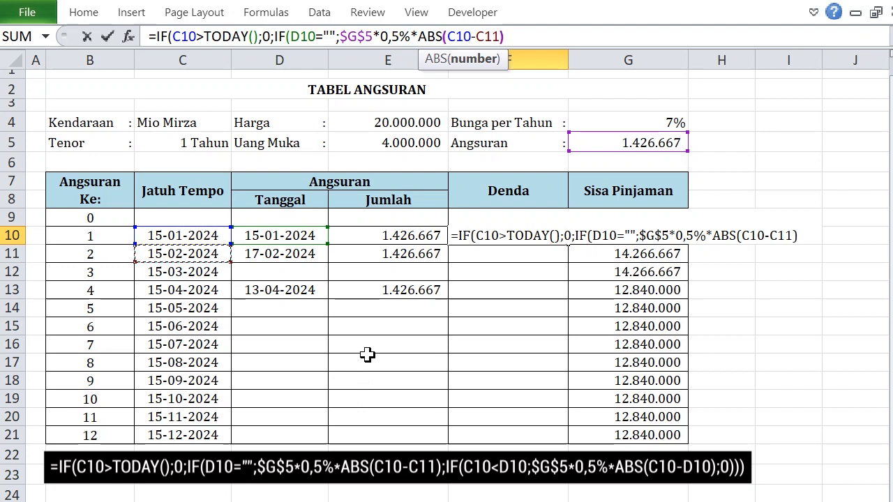
text();)
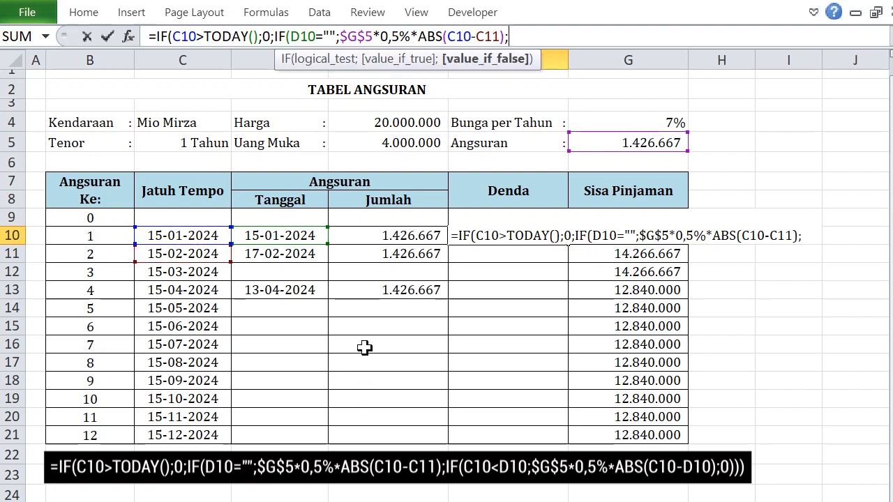
Step: Nest a third IF in the F10 formula that tests for late payment with C10<D10
text(IF()
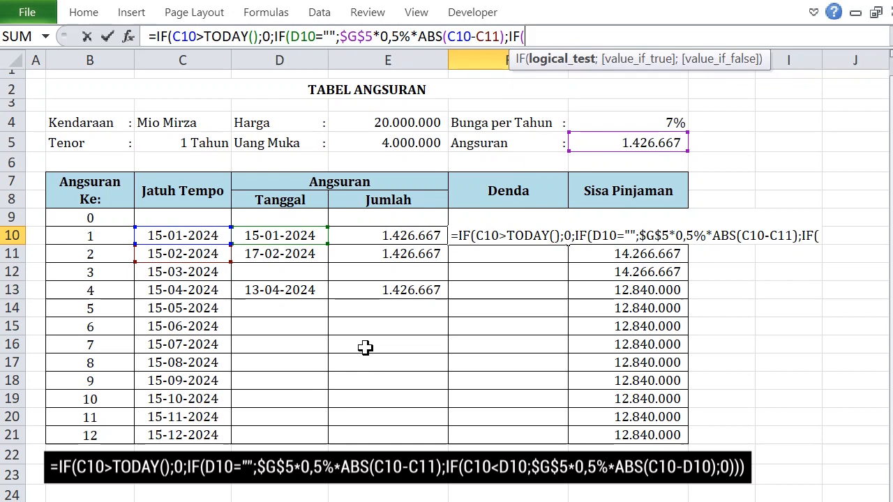
click(174, 235)
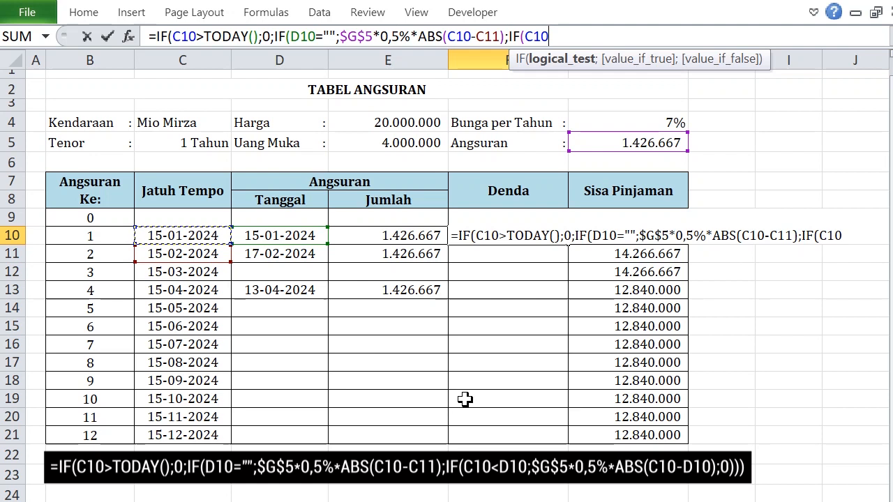
text(<)
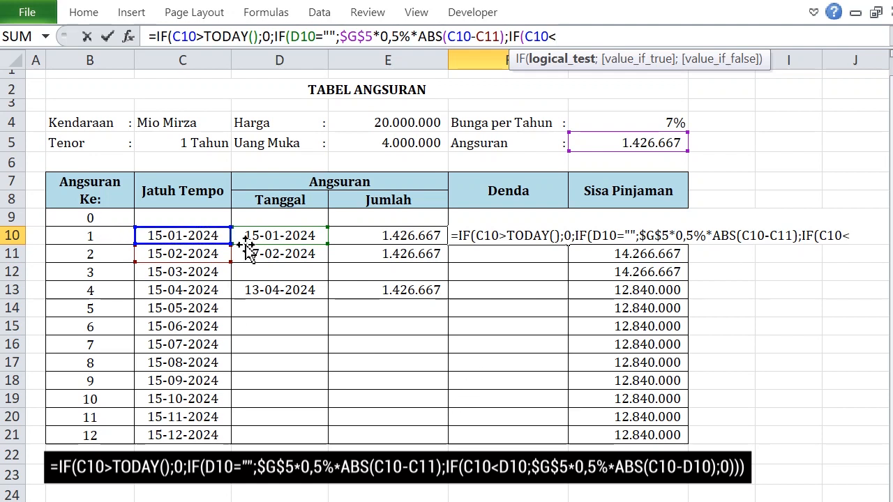
click(283, 235)
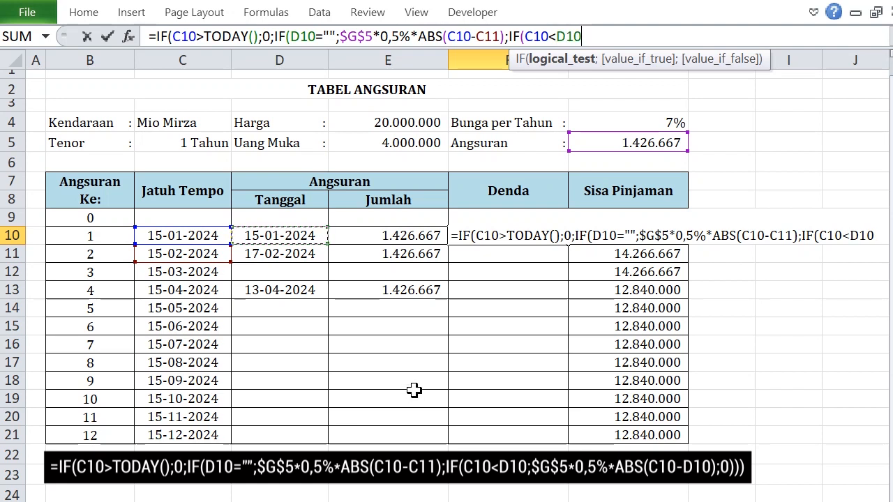
text(;)
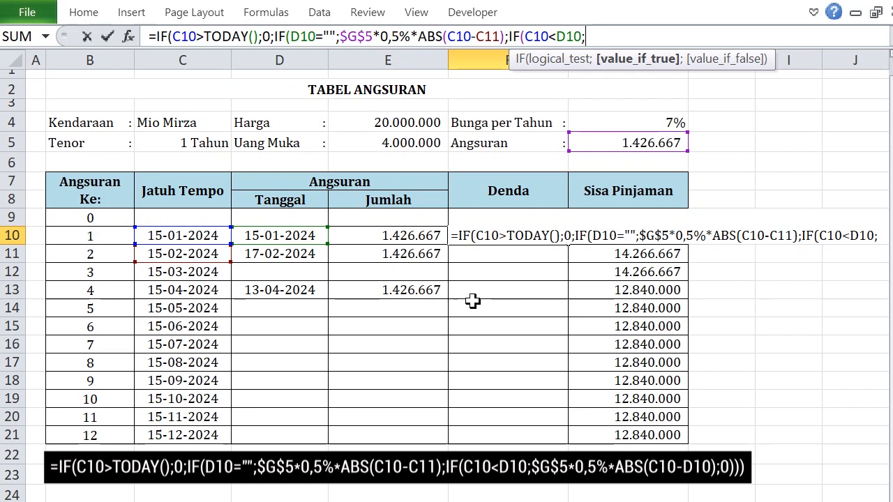
Step: Add $G$5*0,5%*ABS(C10-D10) to the F10 formula as the penalty for a late payment
click(619, 143)
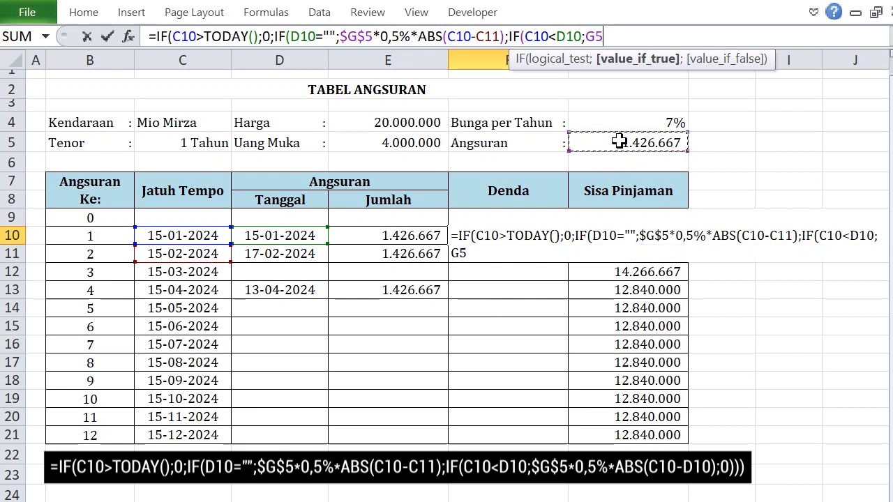
key(F4)
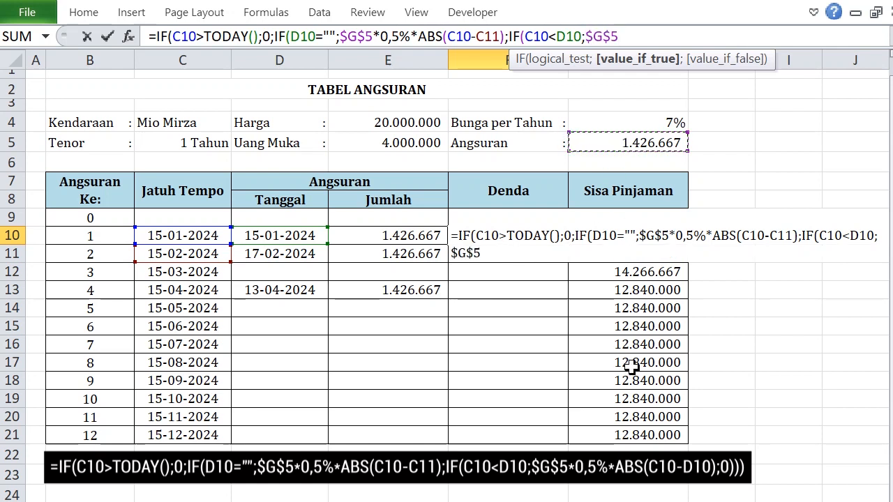
text(*0,5%)
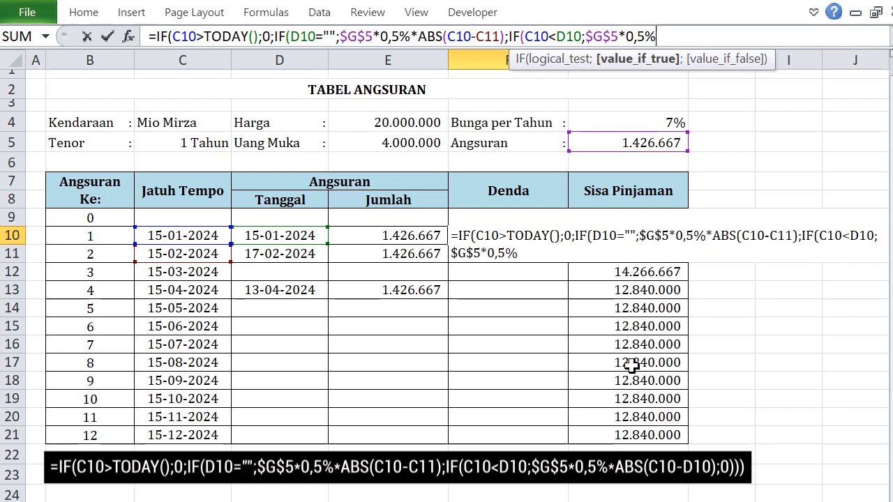
text(*AB)
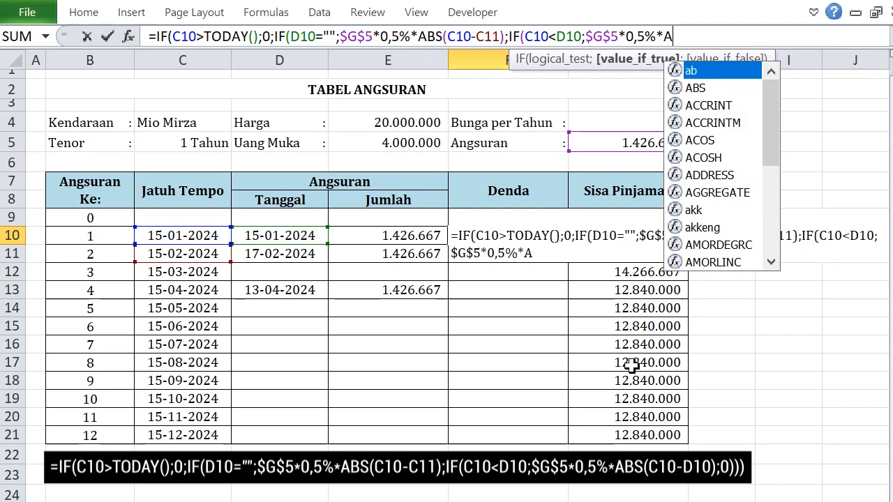
text(S()
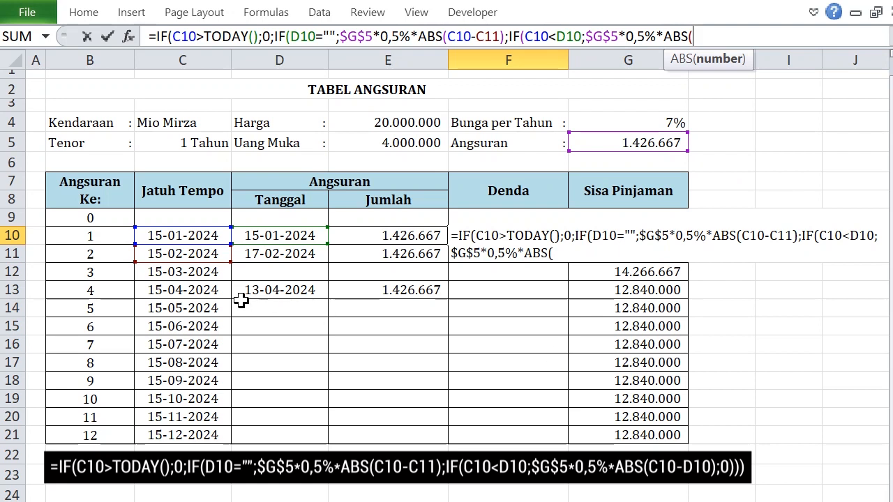
click(203, 236)
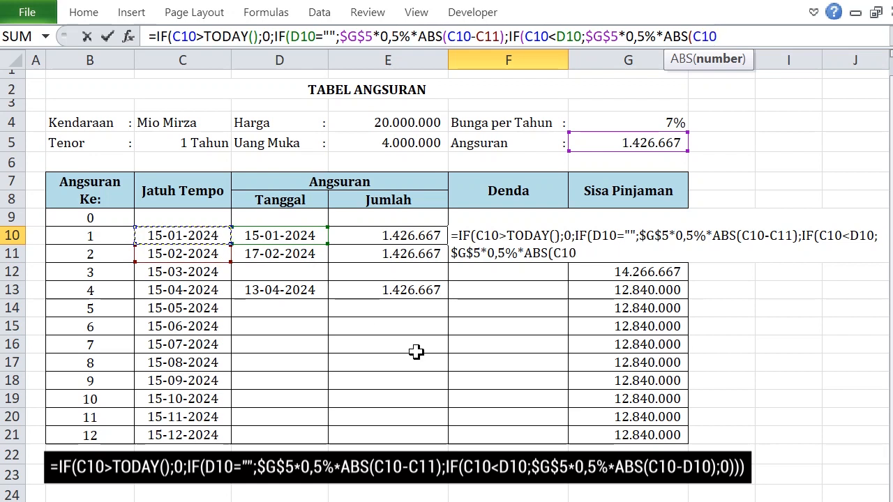
click(294, 235)
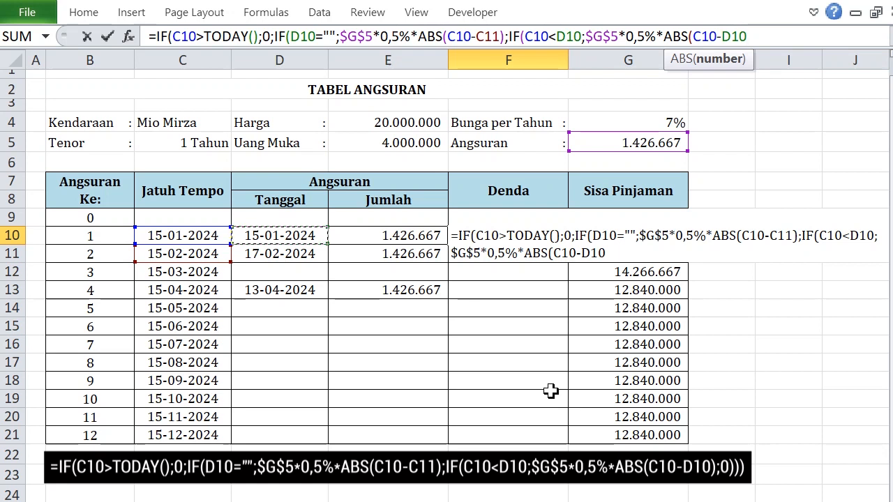
text();)
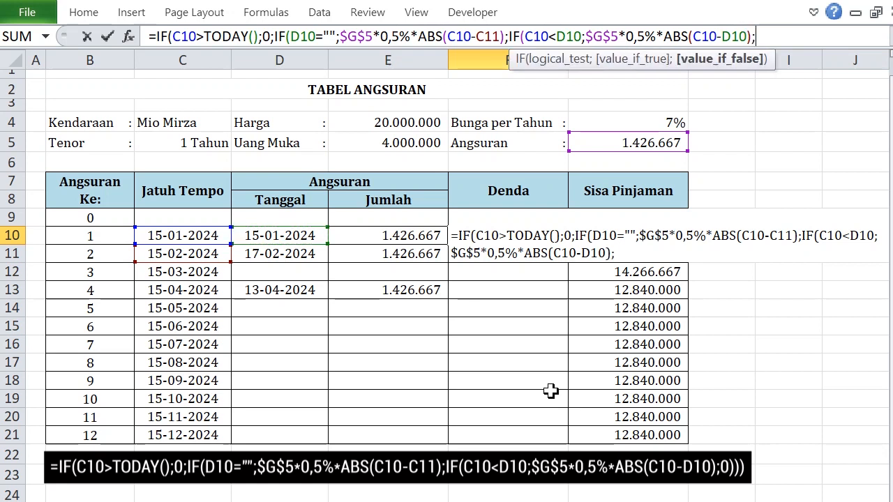
Step: Finish the F10 formula with 0 as the penalty for on-time payment and close all three nested IFs
text(0))
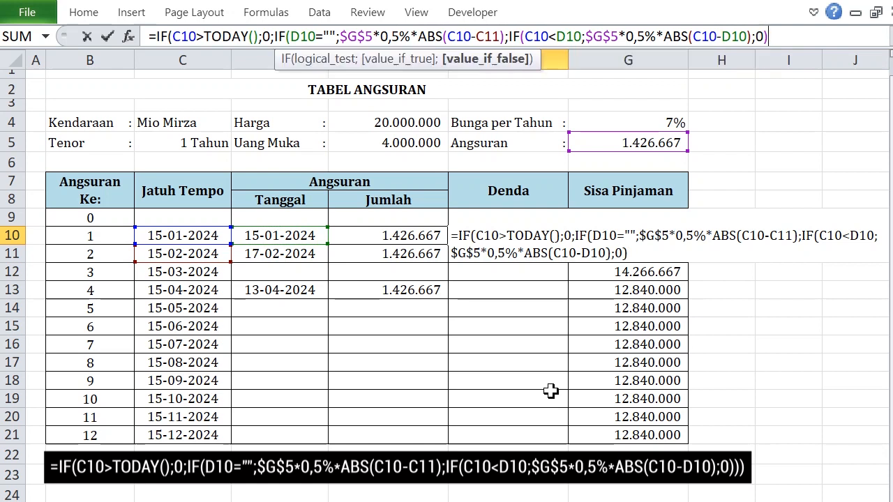
text())
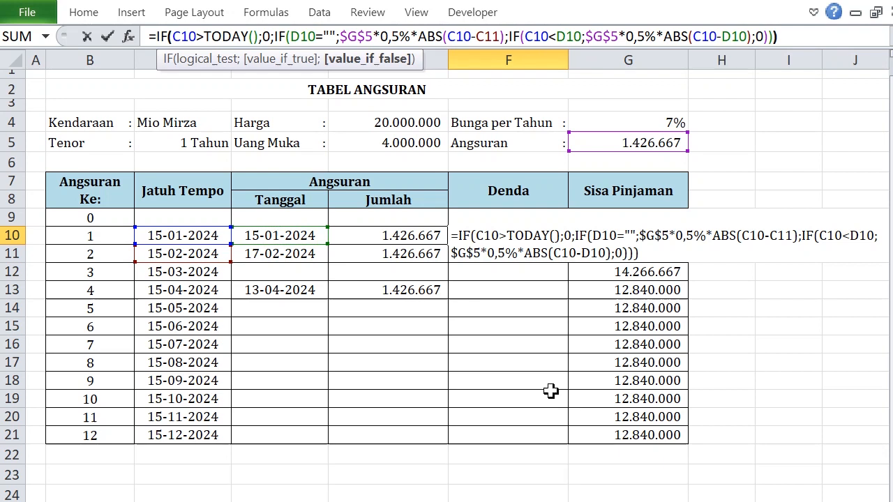
key(Return)
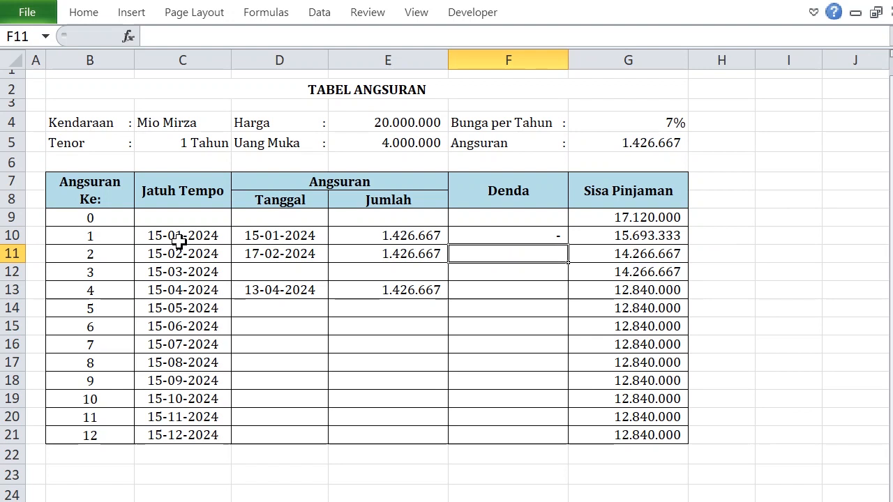
Step: Copy the Denda formula from F10 down through F21
drag(180, 240, 286, 238)
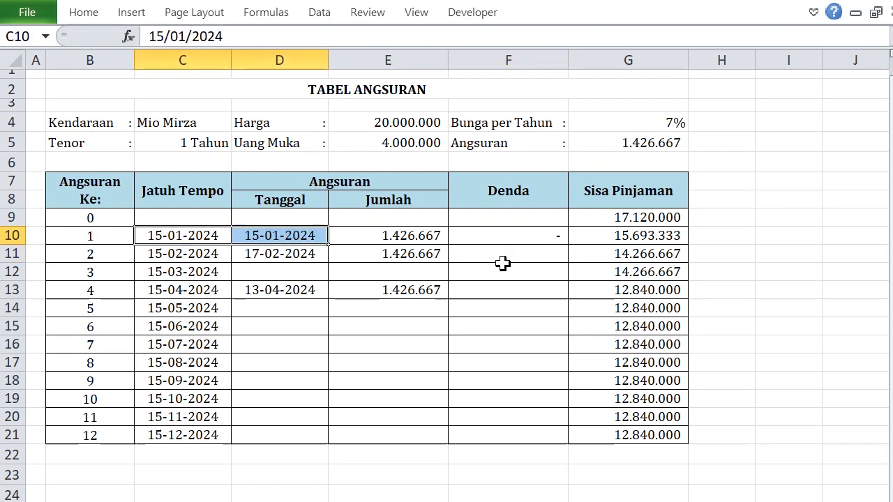
click(513, 236)
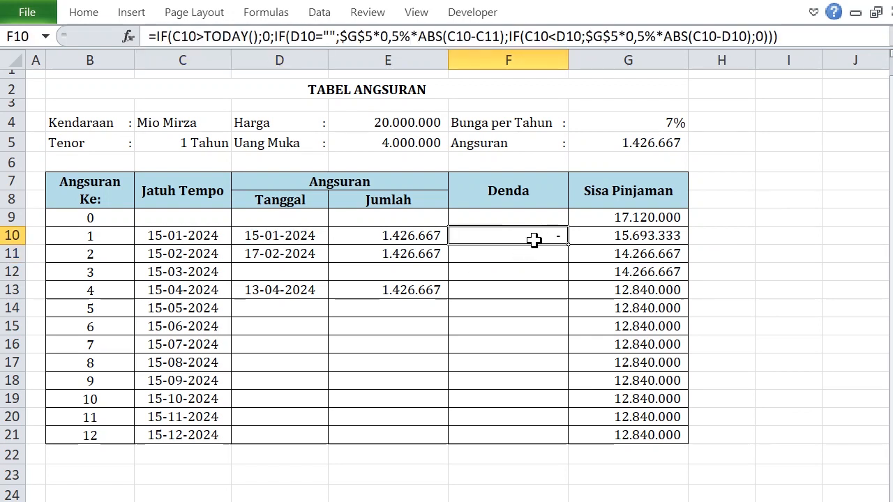
drag(572, 240, 555, 438)
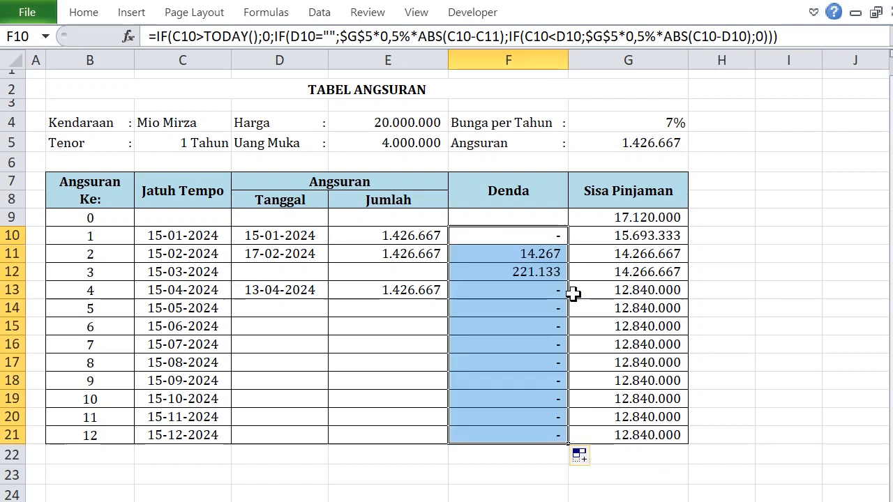
Step: Calculate the penalty for one day late in I10 with =G5*0,5% to check the Denda of installment 2
click(272, 253)
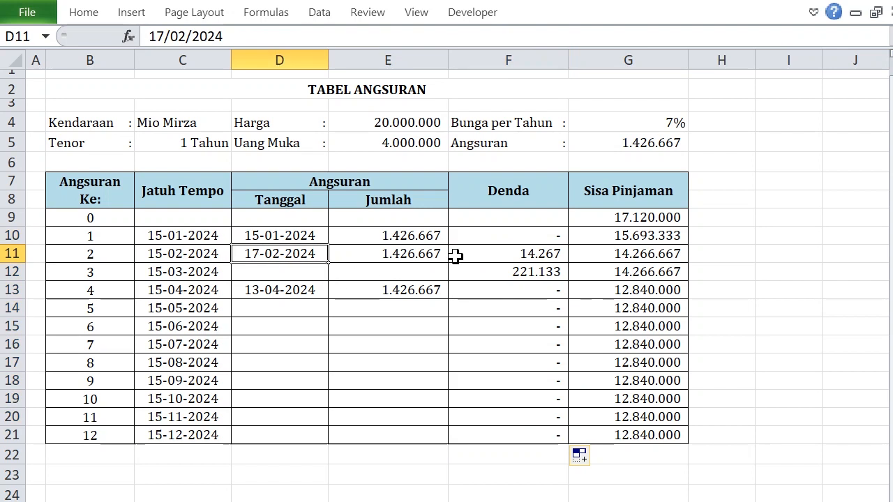
click(512, 256)
click(776, 235)
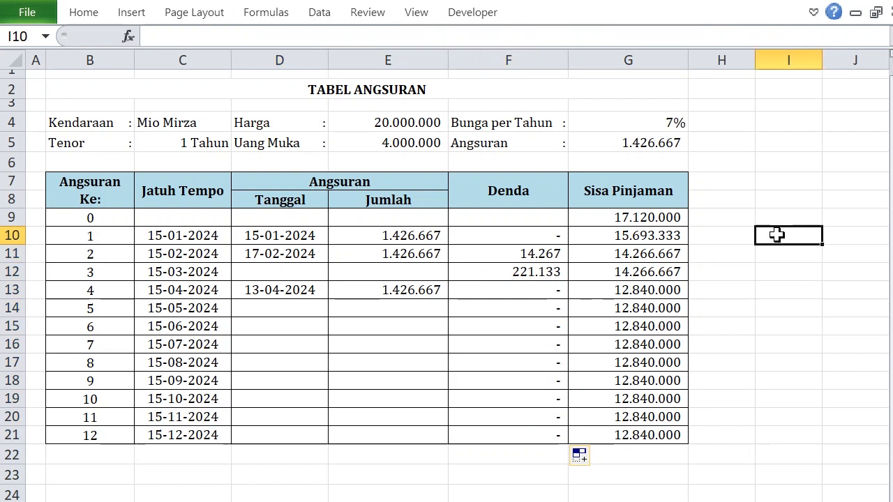
text(=)
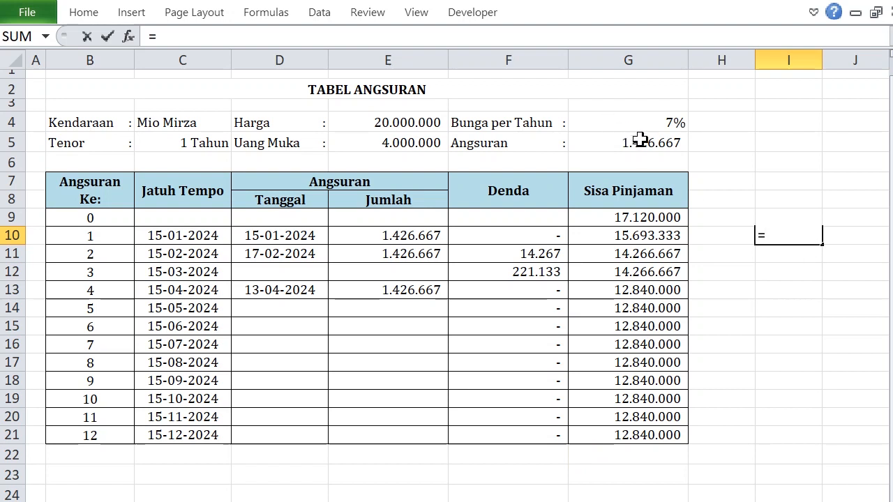
click(640, 144)
text(*)
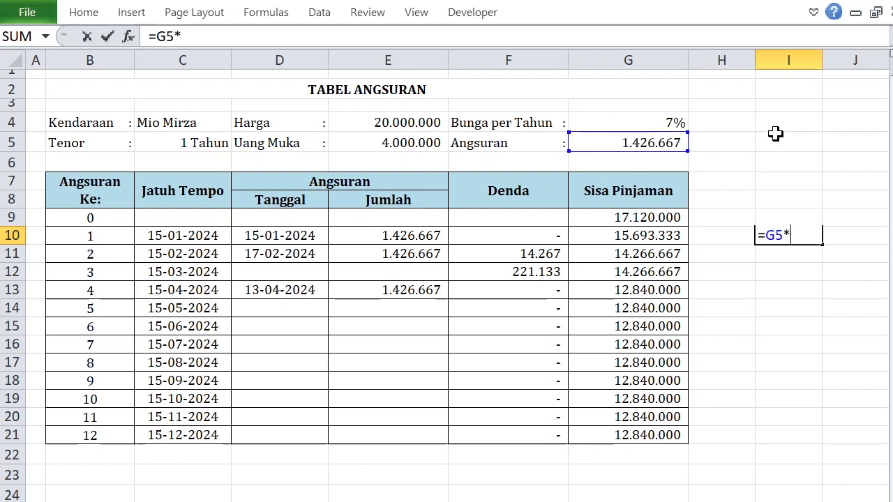
text(0,5%)
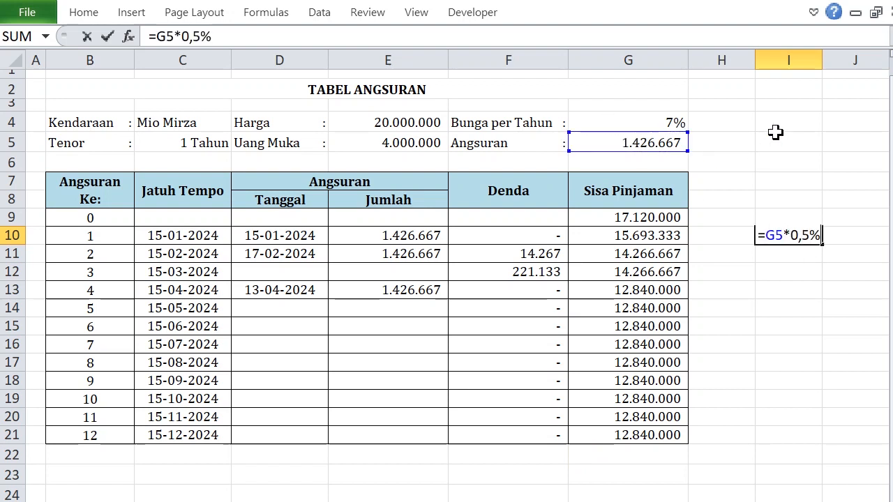
key(Return)
click(788, 237)
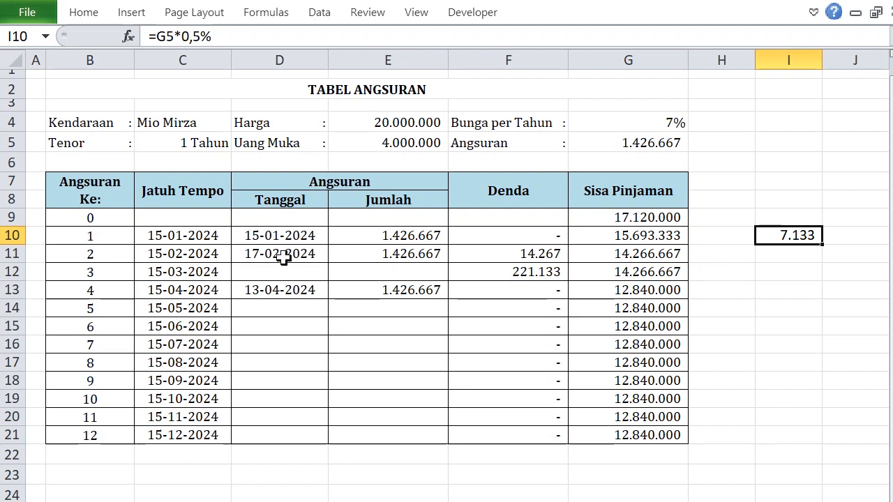
Step: Check the Denda results of installments 2 to 5 against their due dates and payments
click(537, 254)
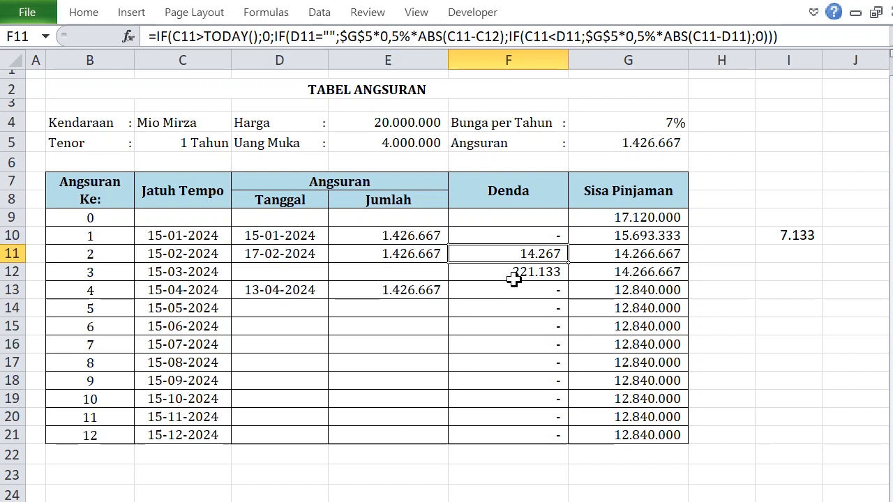
click(192, 297)
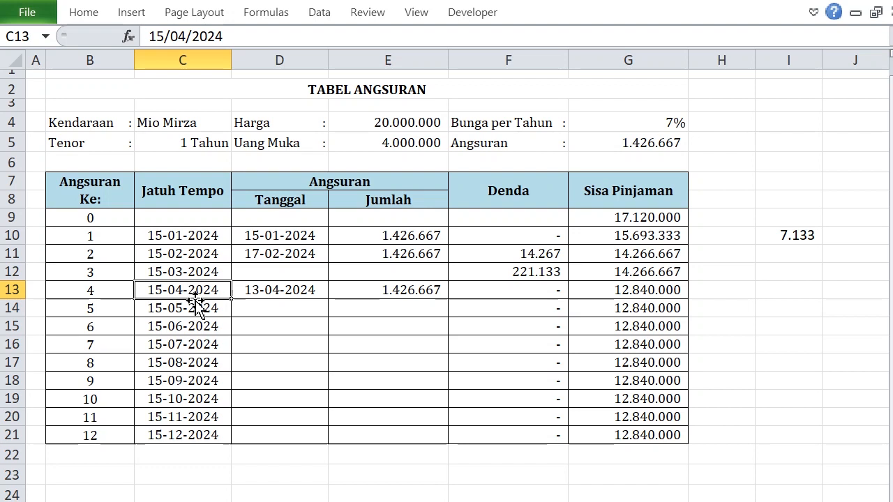
click(514, 274)
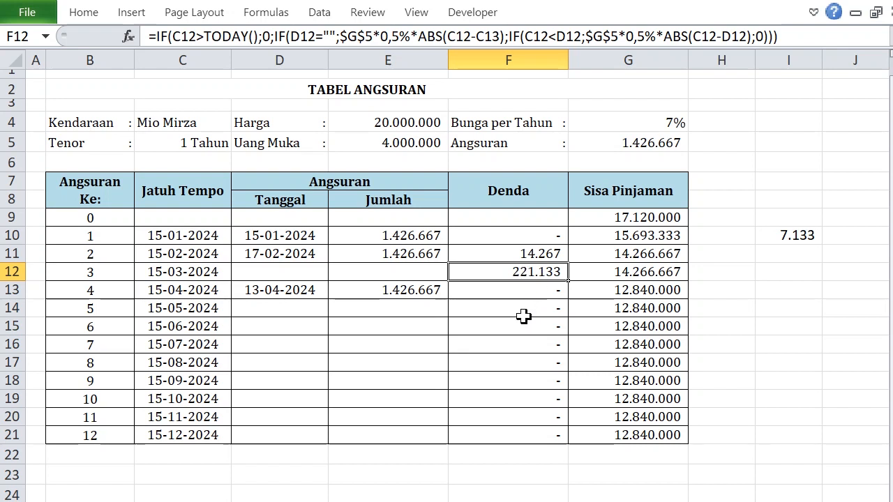
click(407, 289)
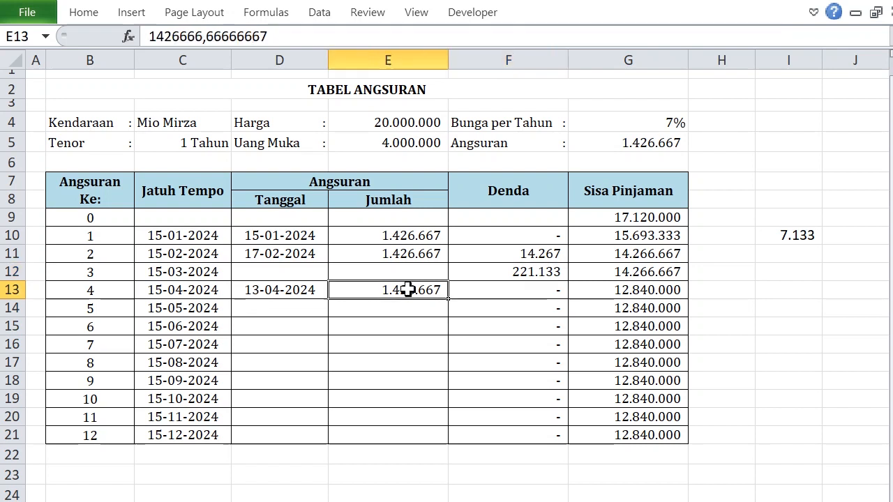
click(502, 290)
click(504, 311)
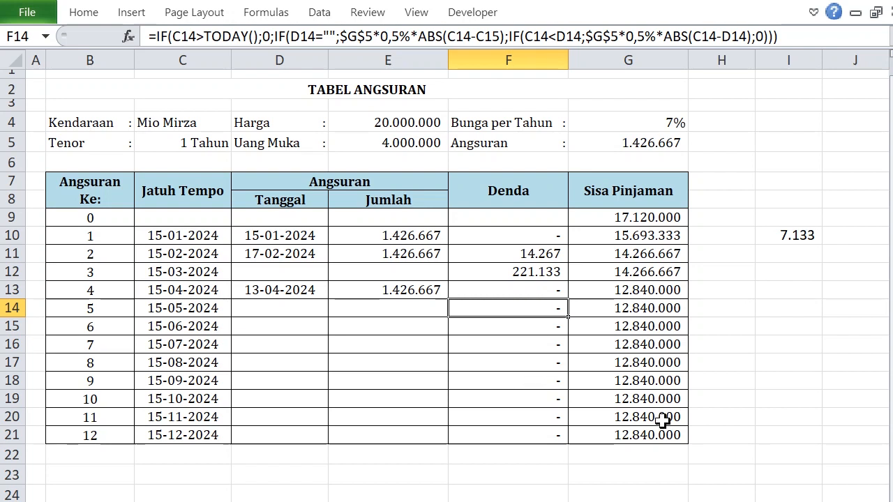
click(790, 404)
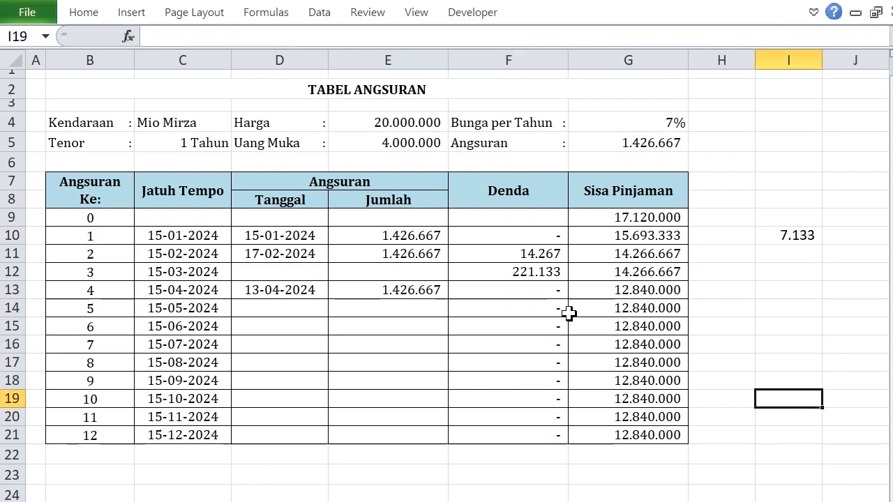